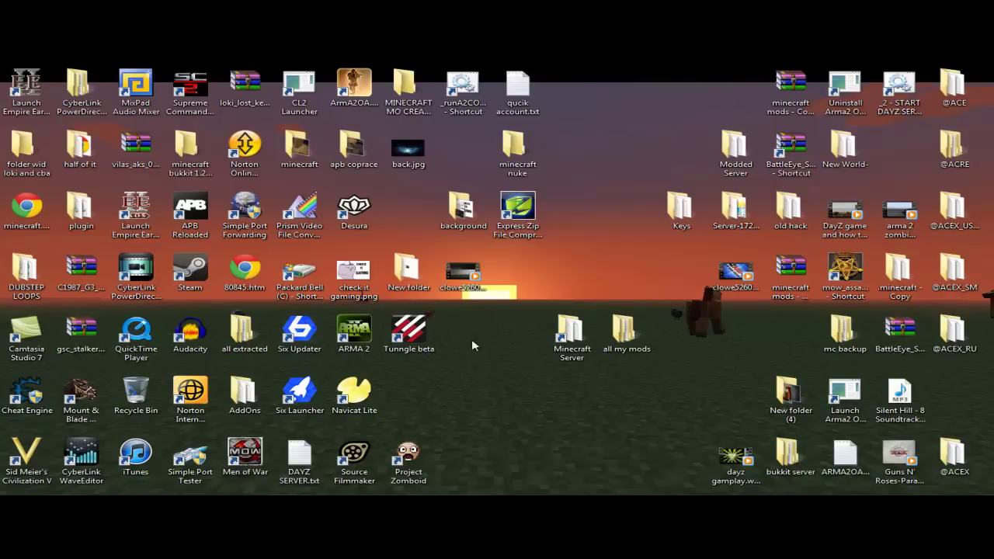
- Search the Start menu for cmd to bring up cmd.exe
key(super)
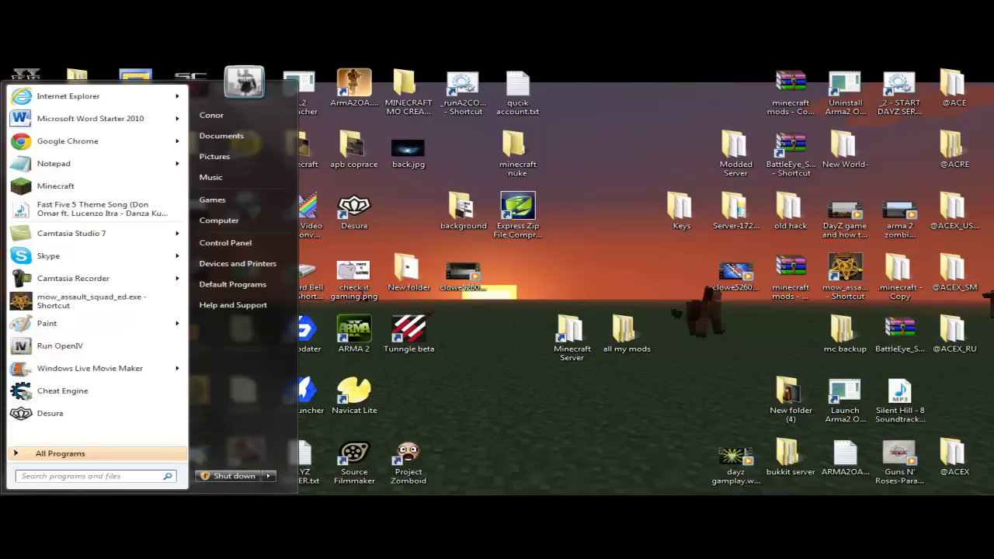
text(cmd)
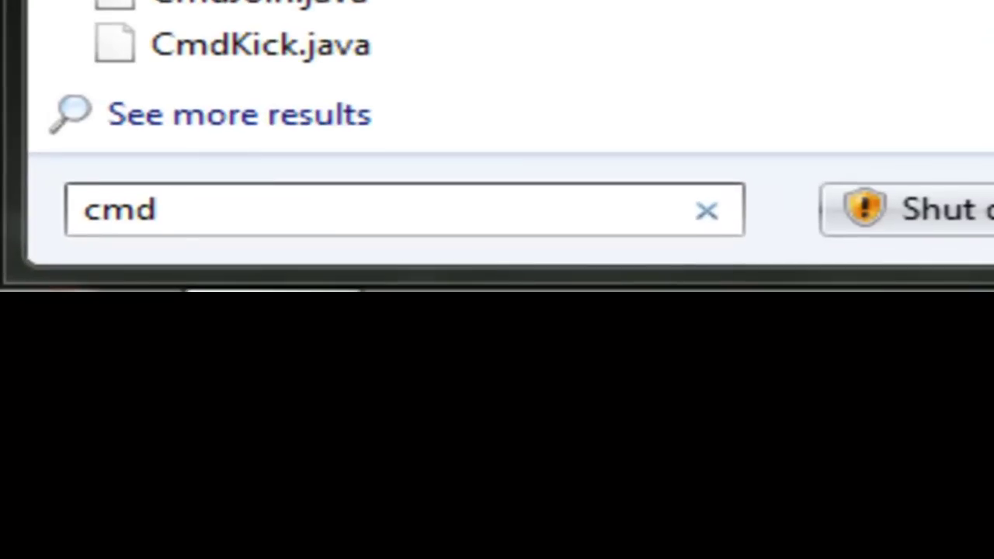
key(BackSpace)
key(BackSpace)
key(BackSpace)
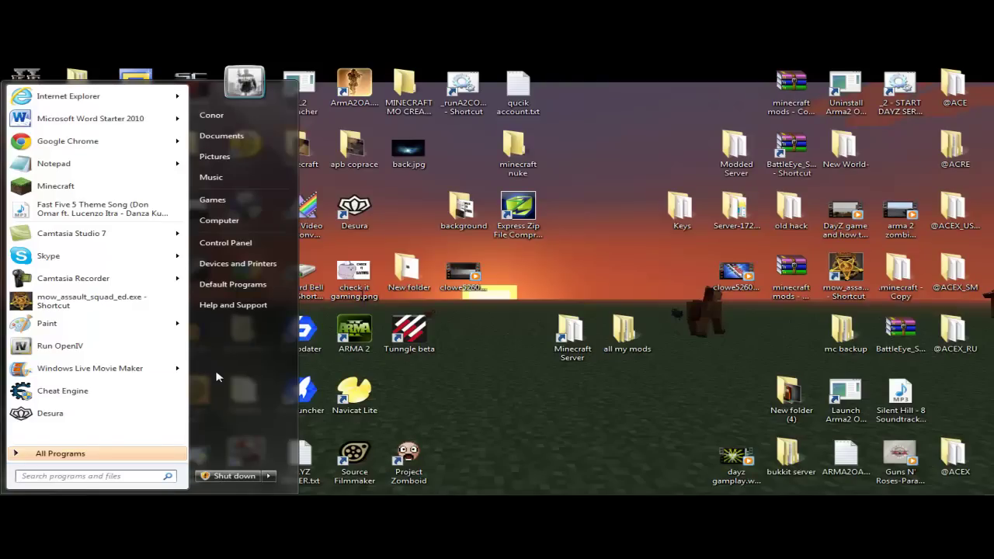
- Launch Command Prompt and run ipconfig, finding IPv4 192.168.0.3 and gateway 192.168.0.1
text(cmd)
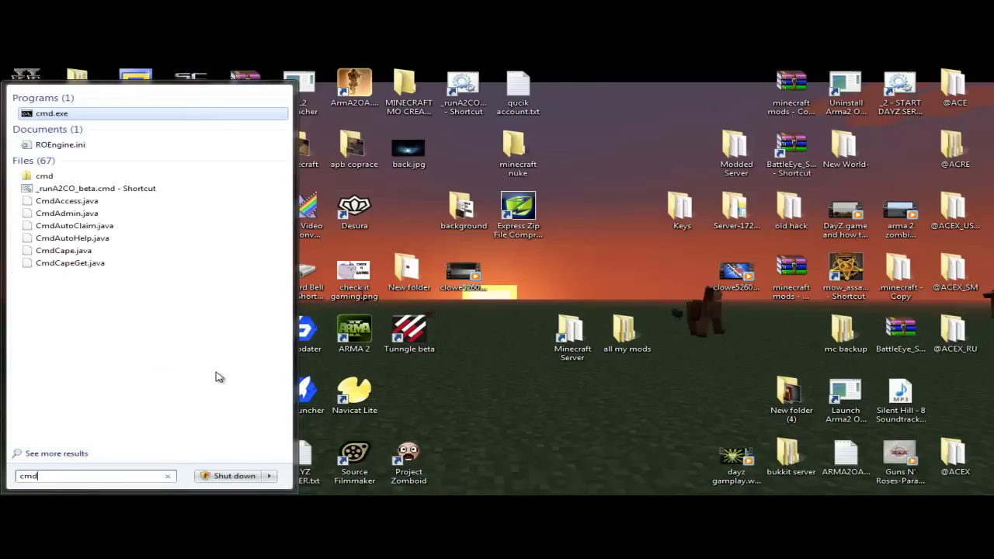
click(64, 119)
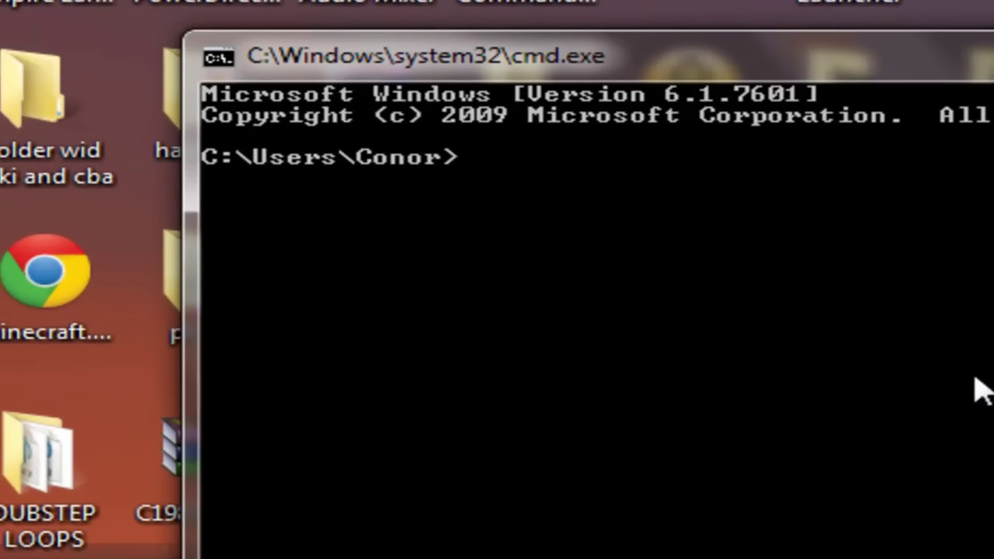
text(ipconfig)
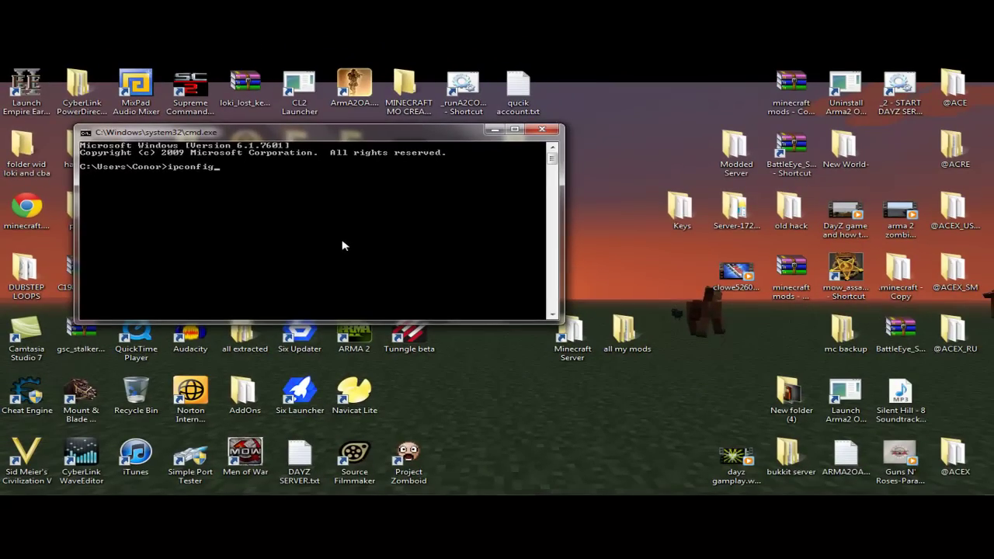
key(Return)
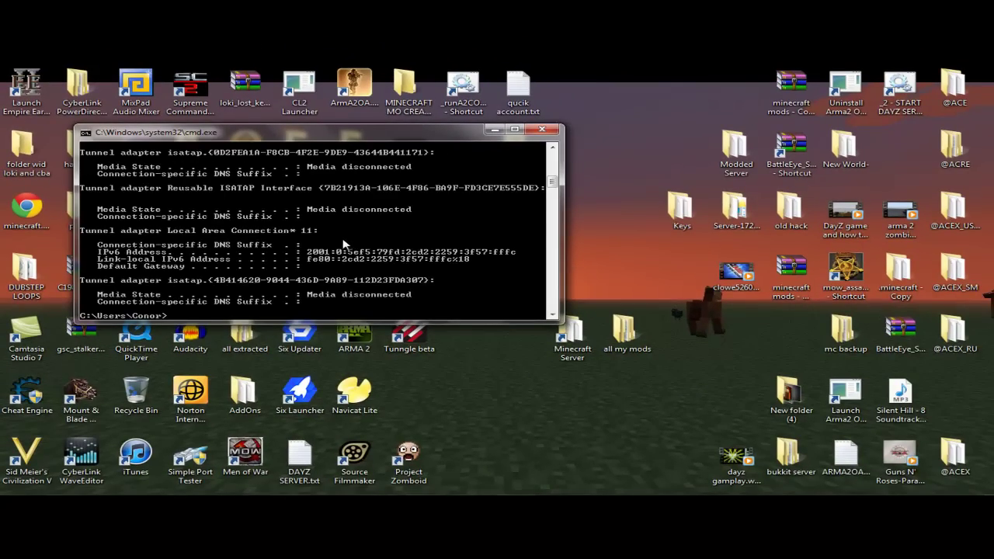
scroll(344, 244, up, 8)
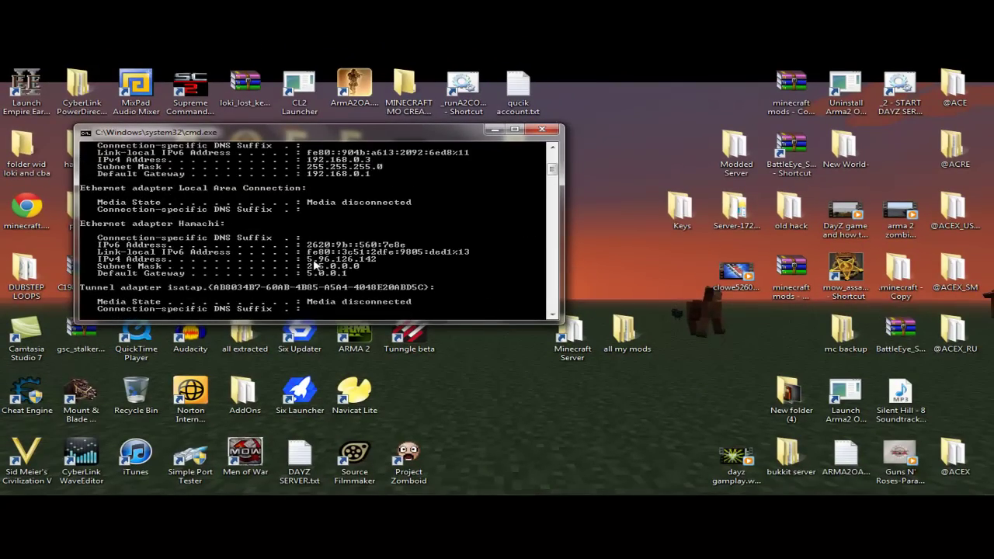
scroll(315, 265, up, 4)
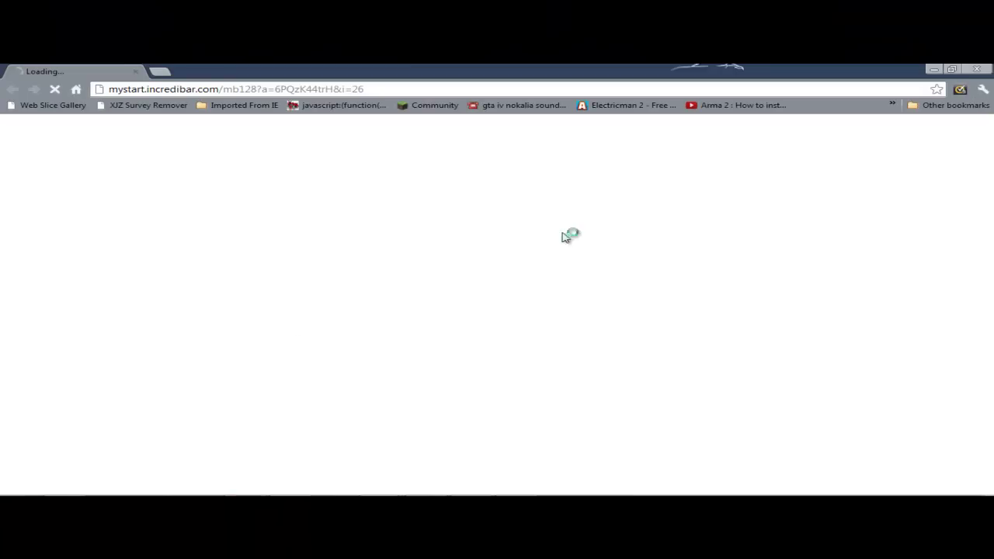
- Open the Virgin Media advanced Hub settings help article from Chrome's history
click(159, 71)
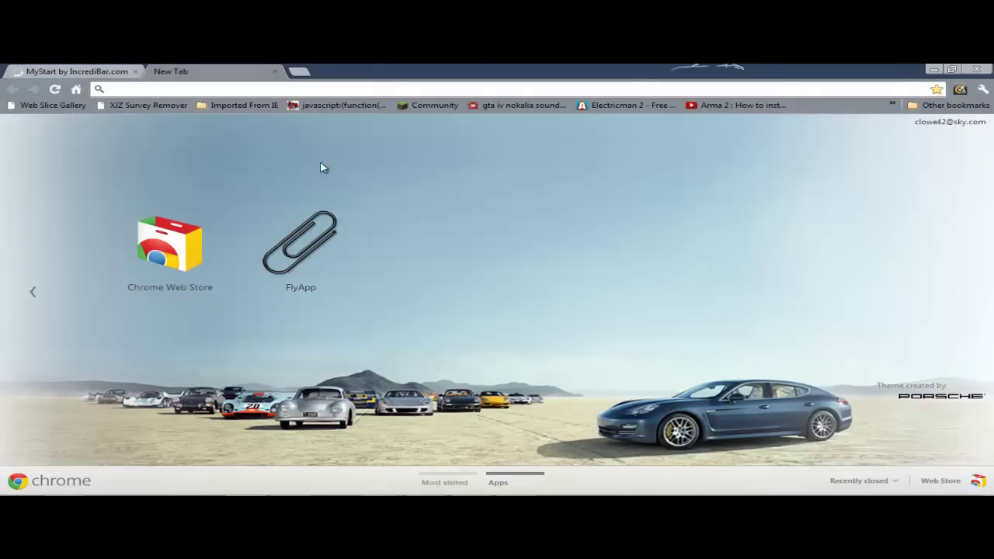
click(981, 90)
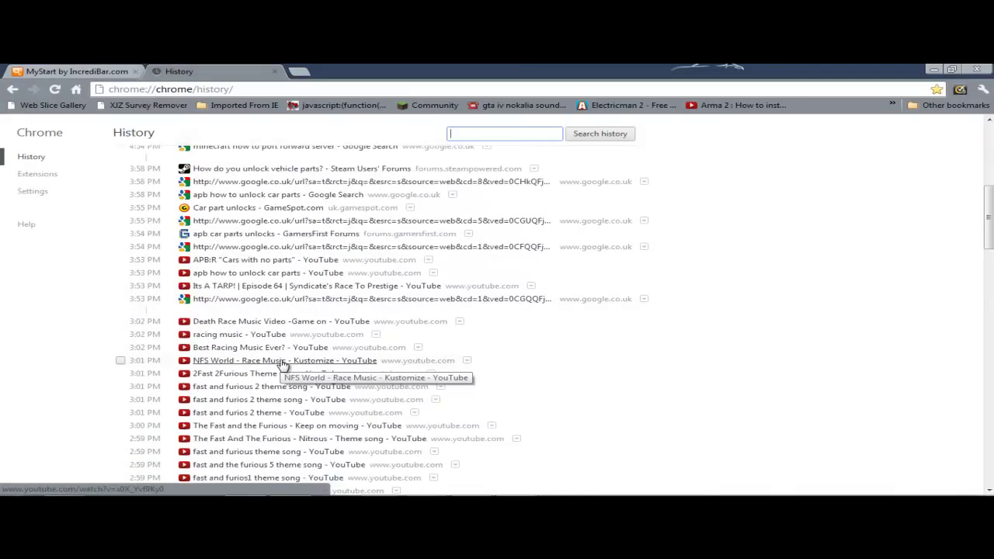
scroll(282, 365, up, 15)
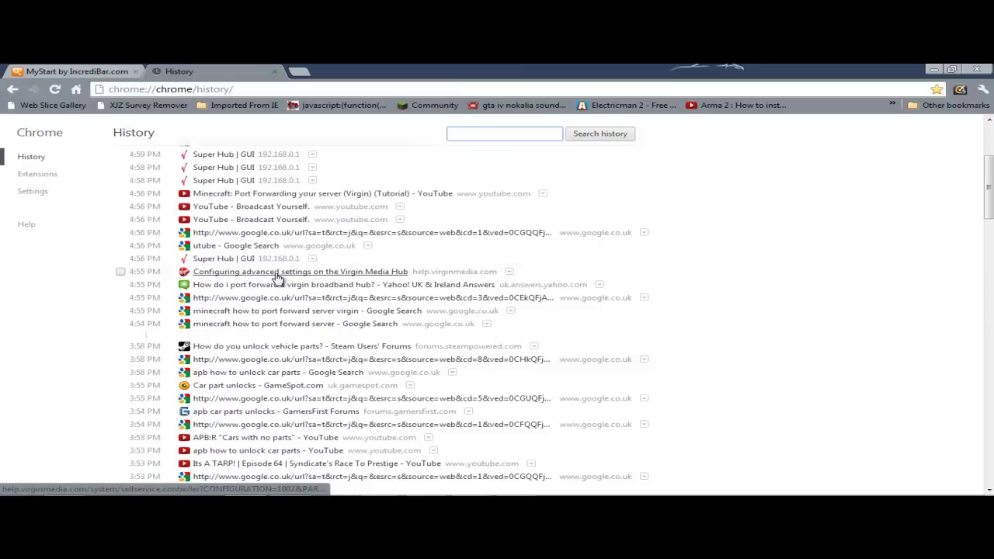
click(275, 273)
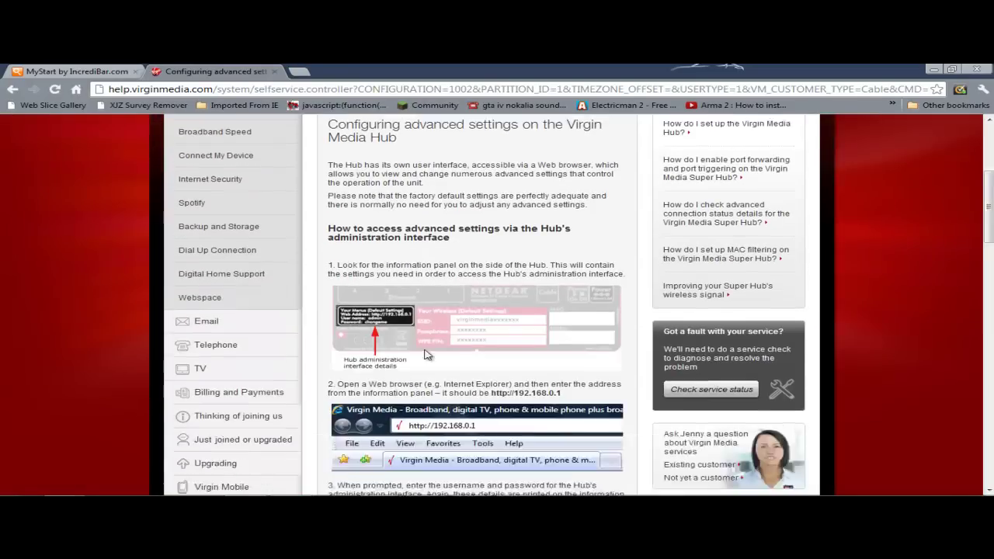
scroll(380, 258, up, 3)
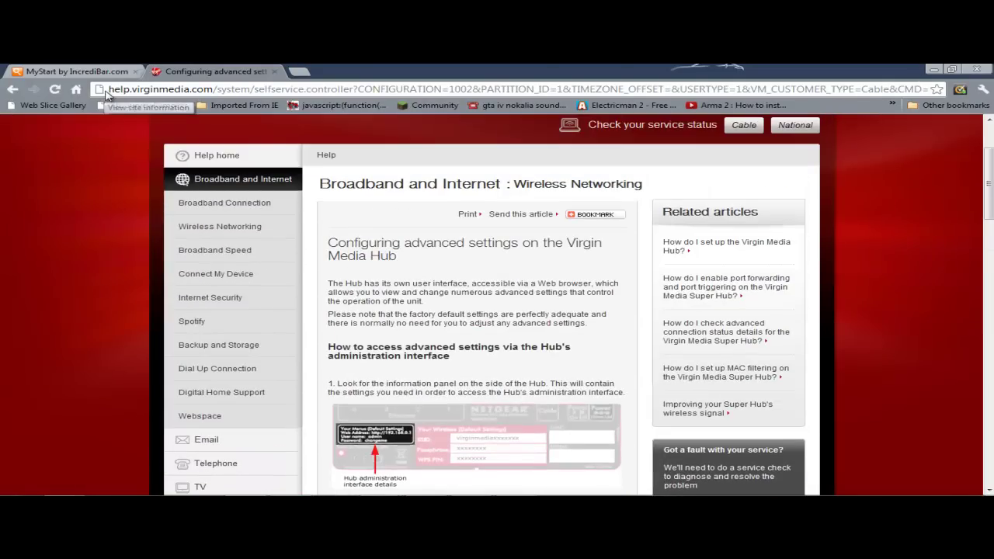
scroll(396, 341, down, 2)
scroll(388, 372, down, 7)
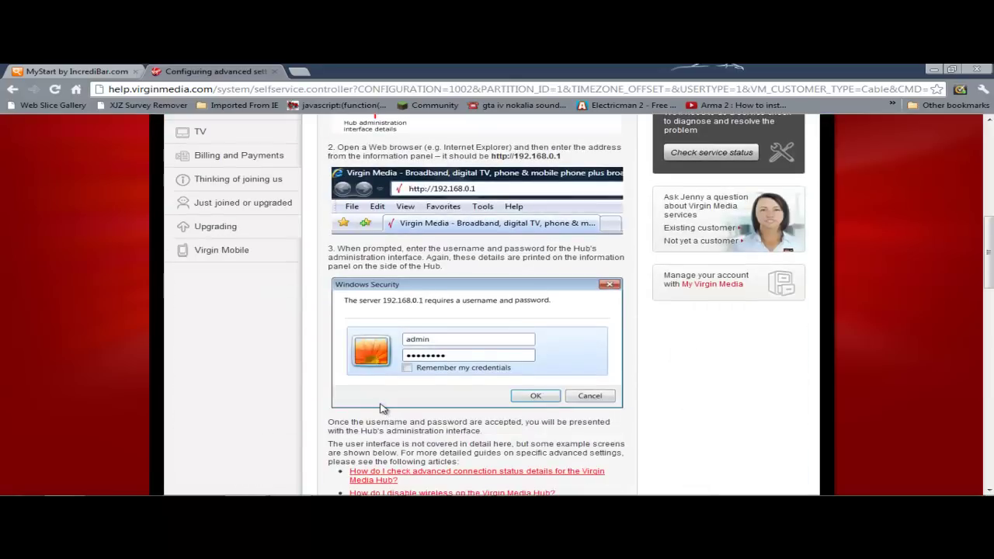
scroll(381, 407, up, 3)
scroll(499, 243, up, 2)
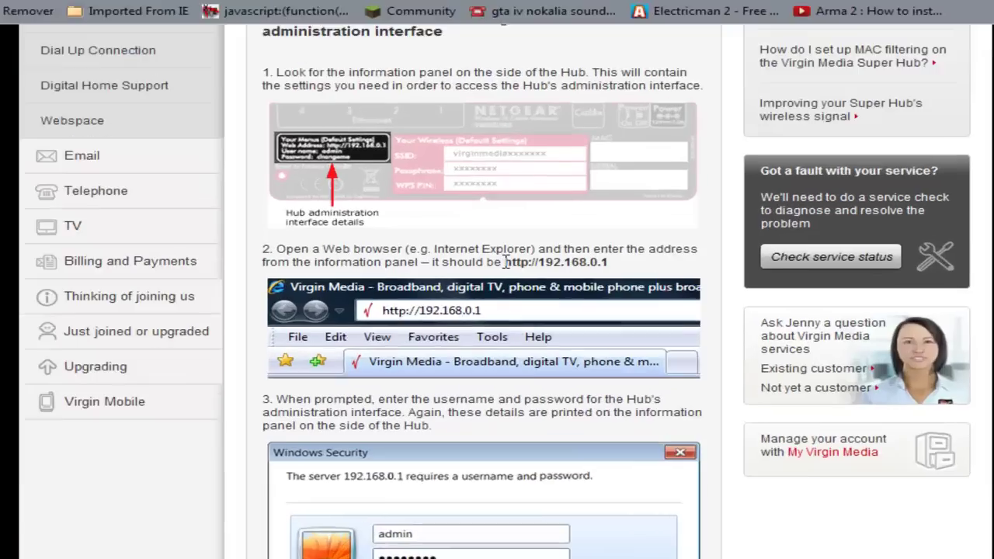
drag(491, 274, 567, 276)
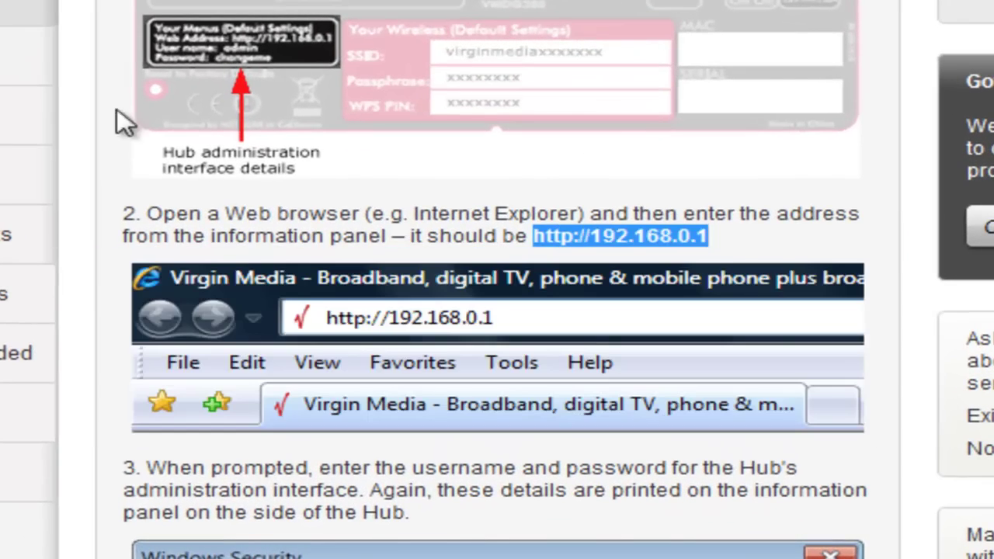
mouse_move(598, 233)
mouse_down()
mouse_move(754, 230)
mouse_move(598, 233)
mouse_up()
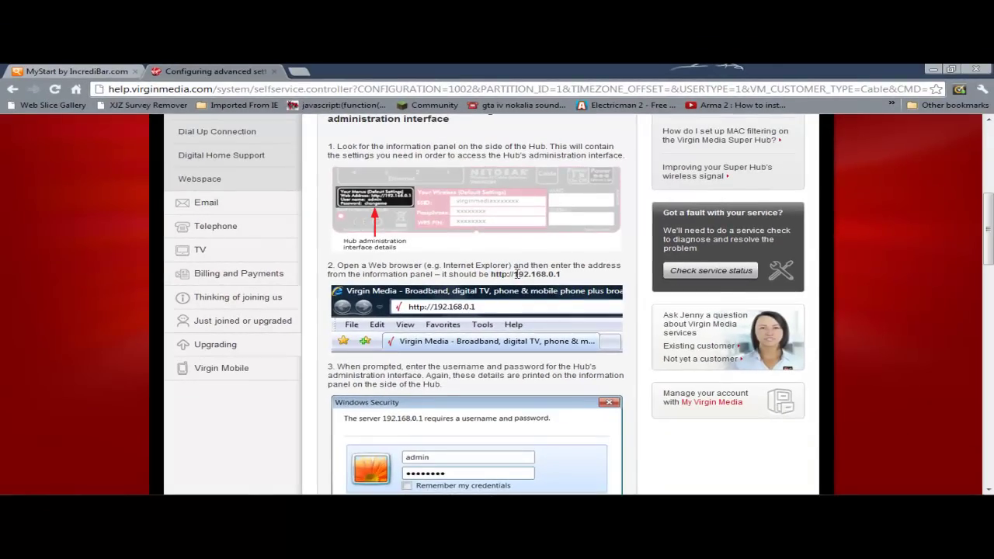
drag(515, 274, 567, 276)
drag(491, 276, 577, 277)
key(ctrl+c)
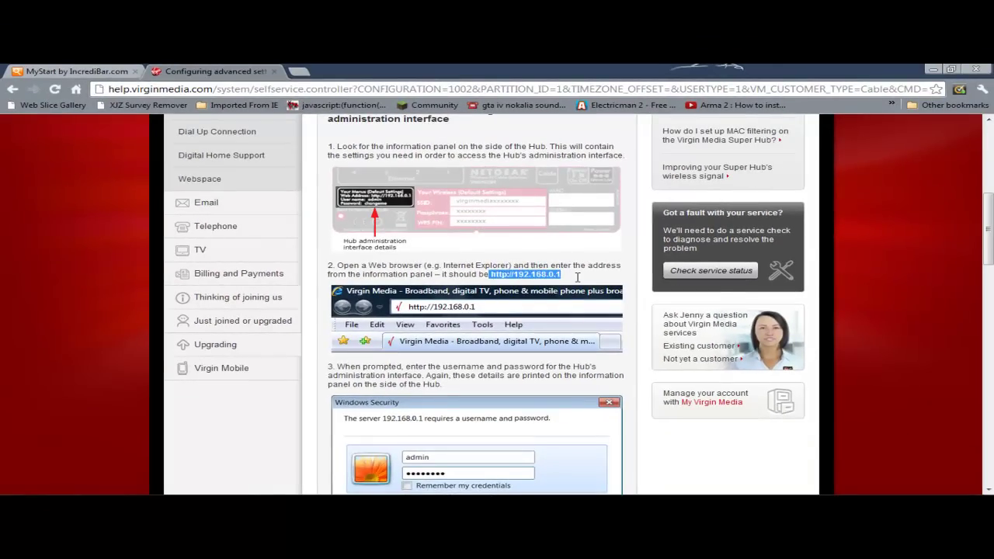
click(262, 89)
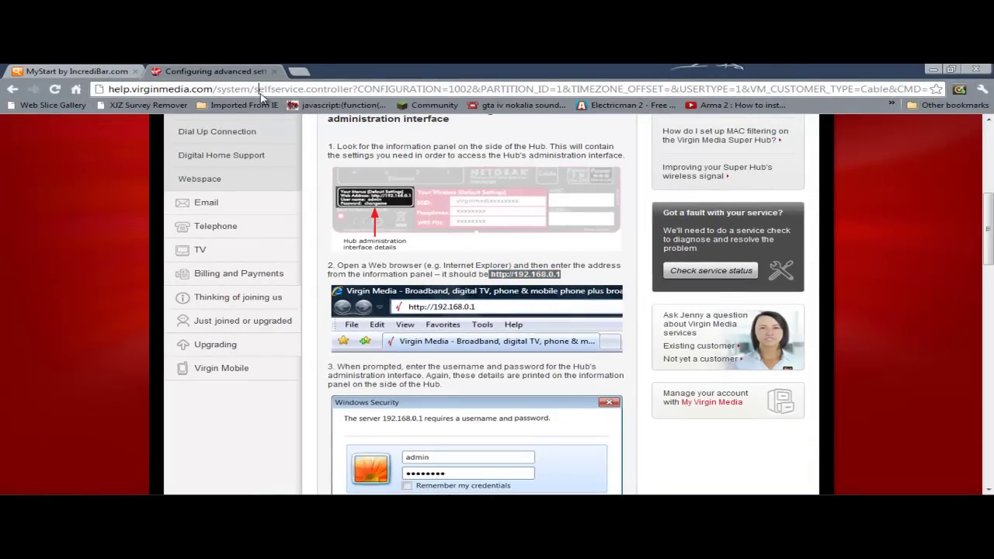
- Paste the Hub address into the address bar, load it and dismiss the advert popup
key(ctrl+v)
key(Return)
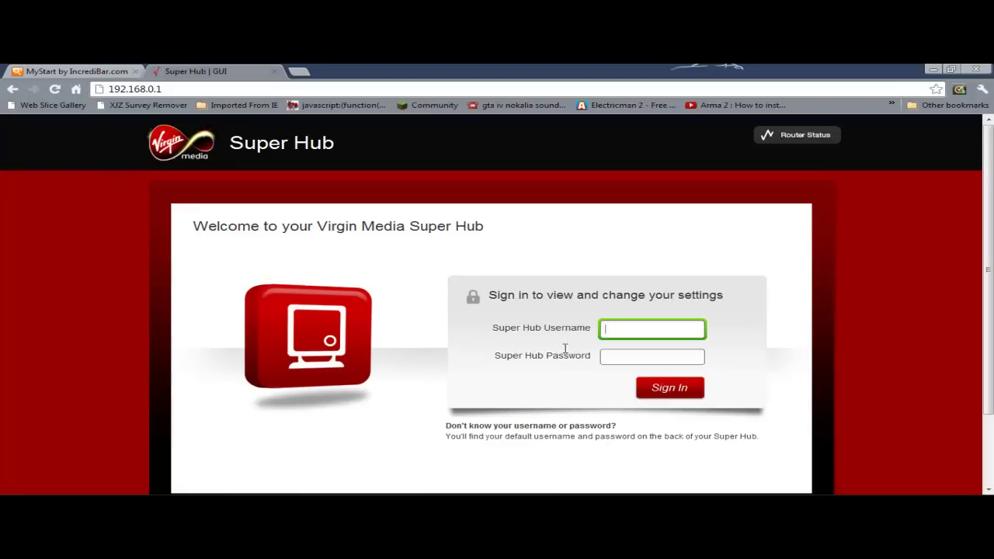
scroll(543, 247, down, 3)
scroll(544, 247, up, 2)
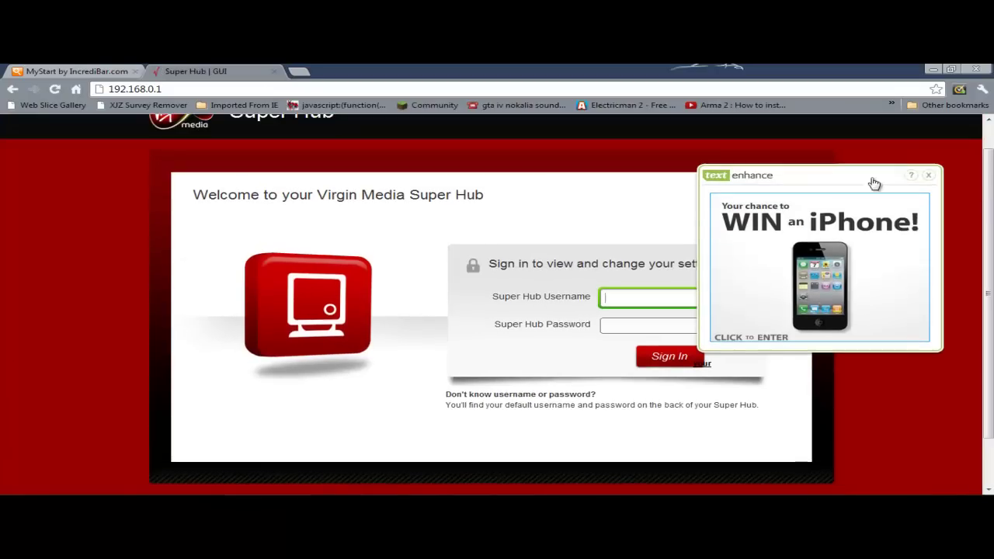
click(928, 179)
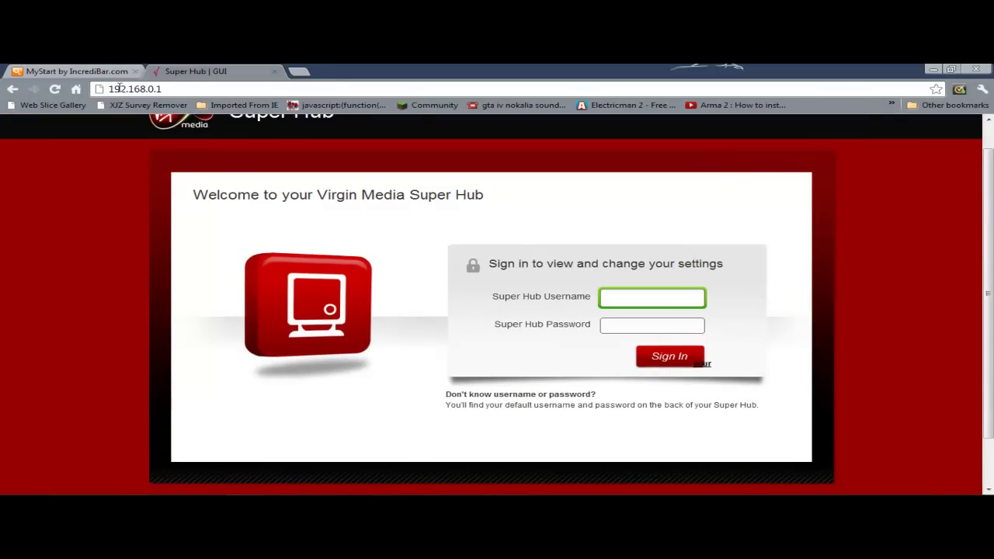
drag(107, 89, 223, 88)
click(162, 149)
click(362, 88)
click(128, 90)
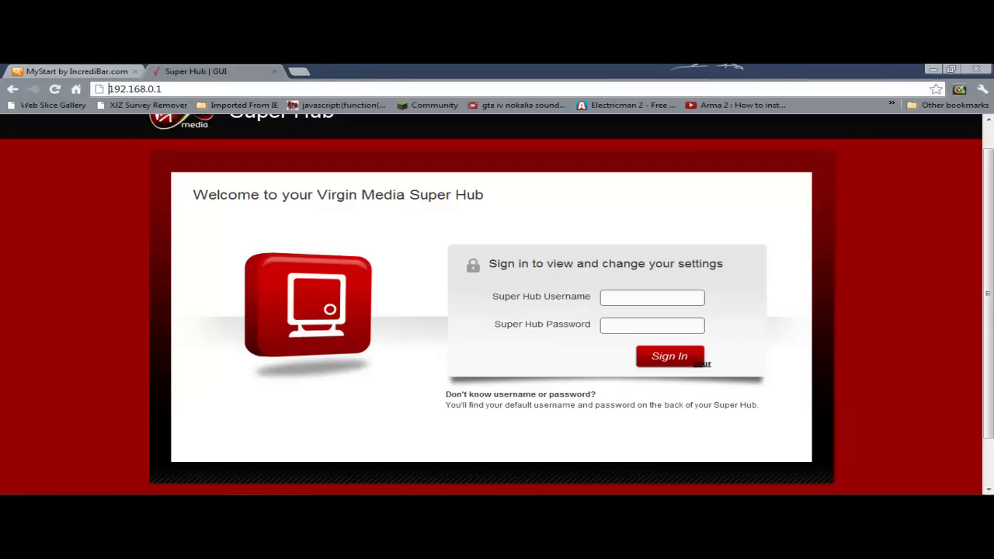
drag(108, 89, 161, 88)
key(ctrl+c)
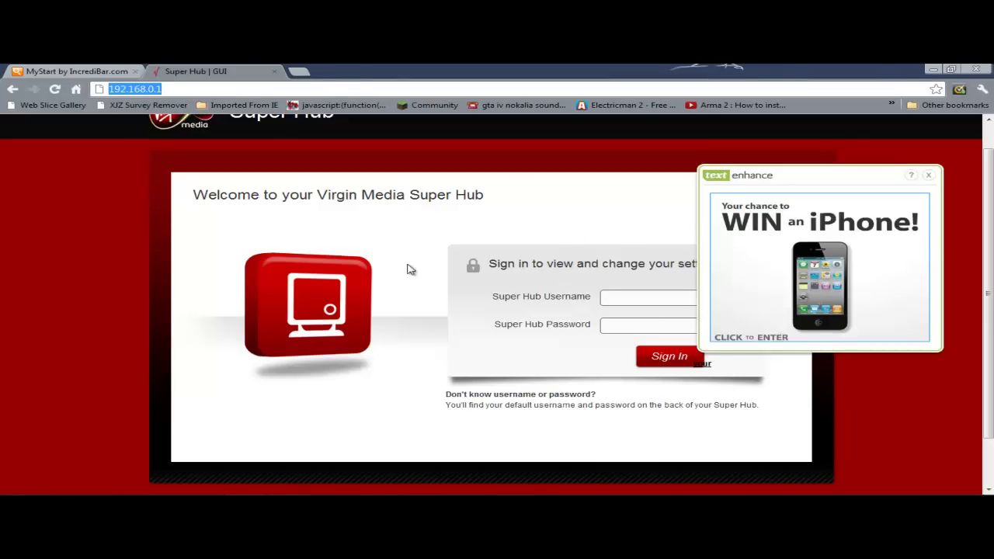
click(930, 180)
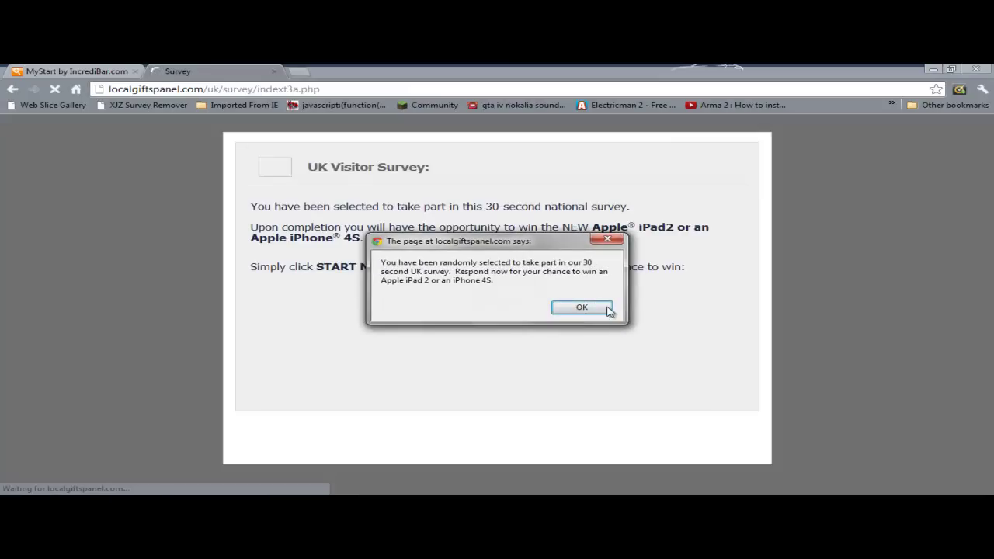
click(599, 306)
click(12, 88)
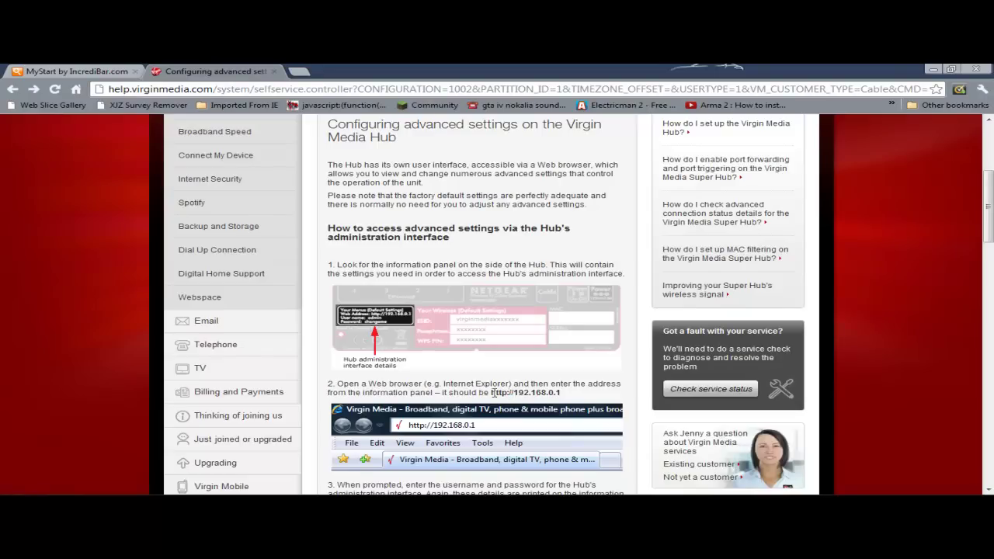
drag(493, 393, 541, 396)
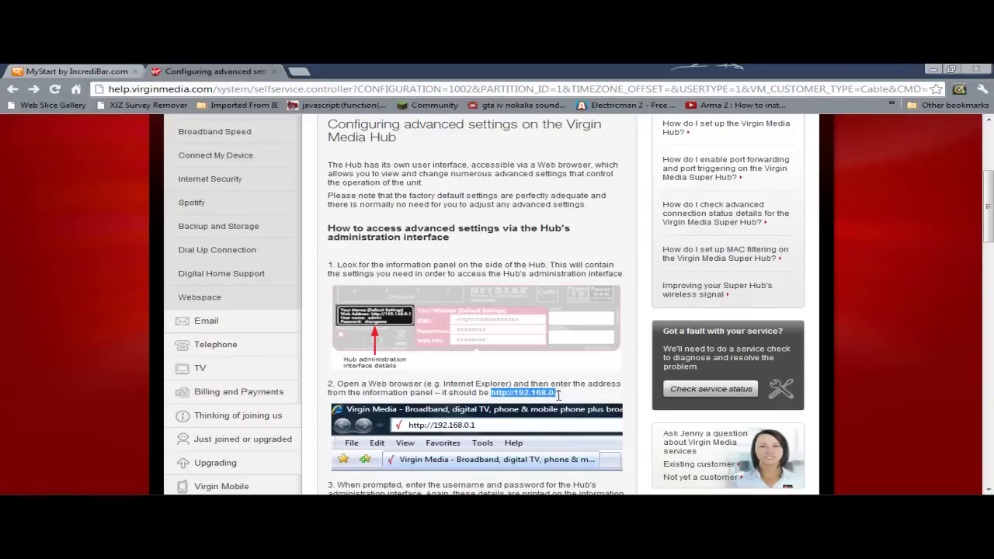
- Load 192.168.0.1 and sign in to the Super Hub as admin
click(225, 89)
key(ctrl+v)
key(Return)
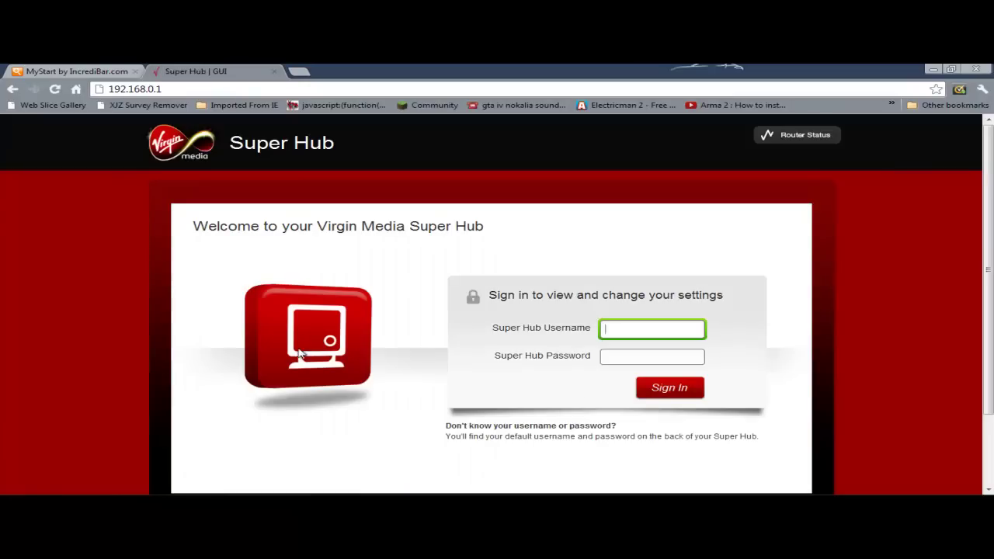
text(admin)
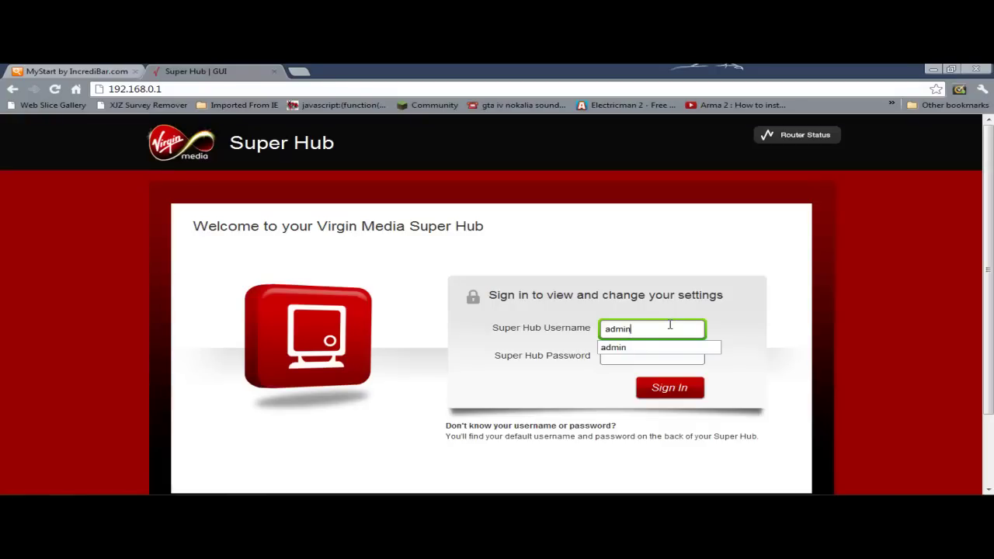
click(639, 364)
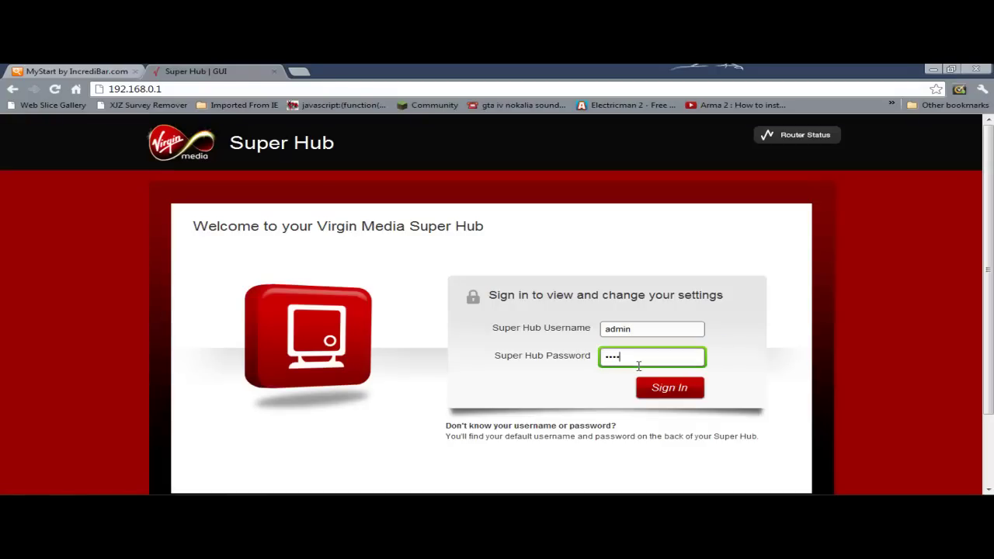
click(670, 388)
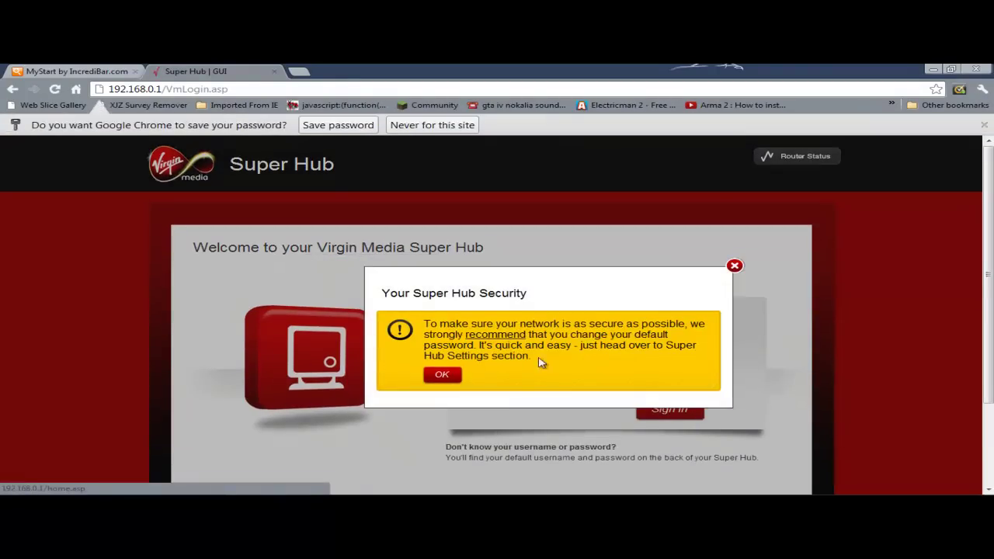
click(441, 374)
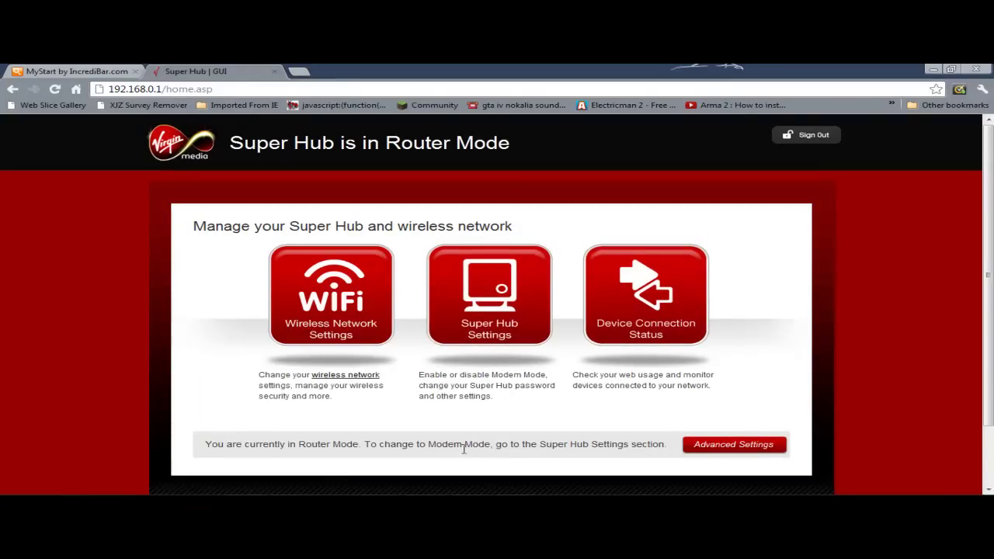
- Enter Advanced Settings, confirm, and reach the Port Forwarding page
click(703, 445)
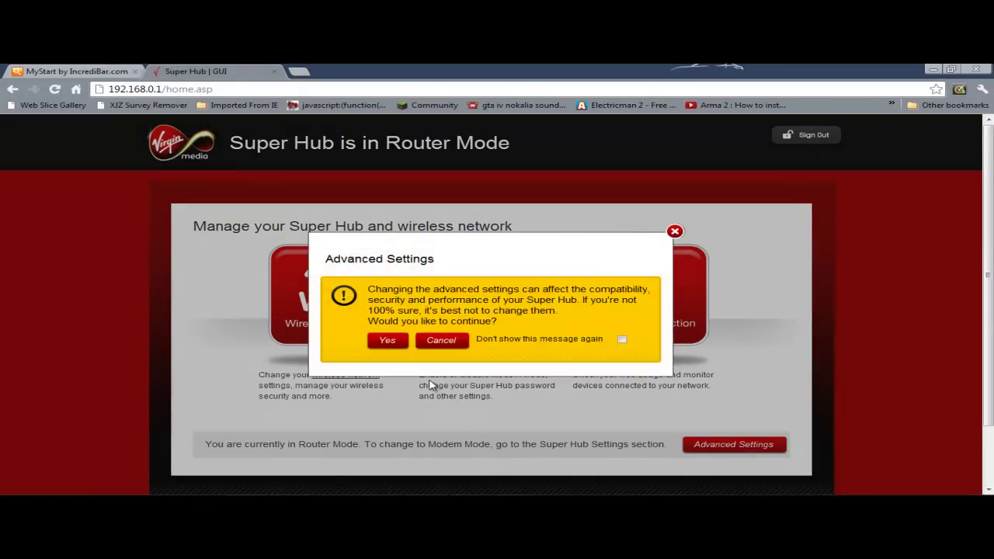
click(390, 342)
scroll(479, 386, down, 2)
scroll(466, 371, up, 2)
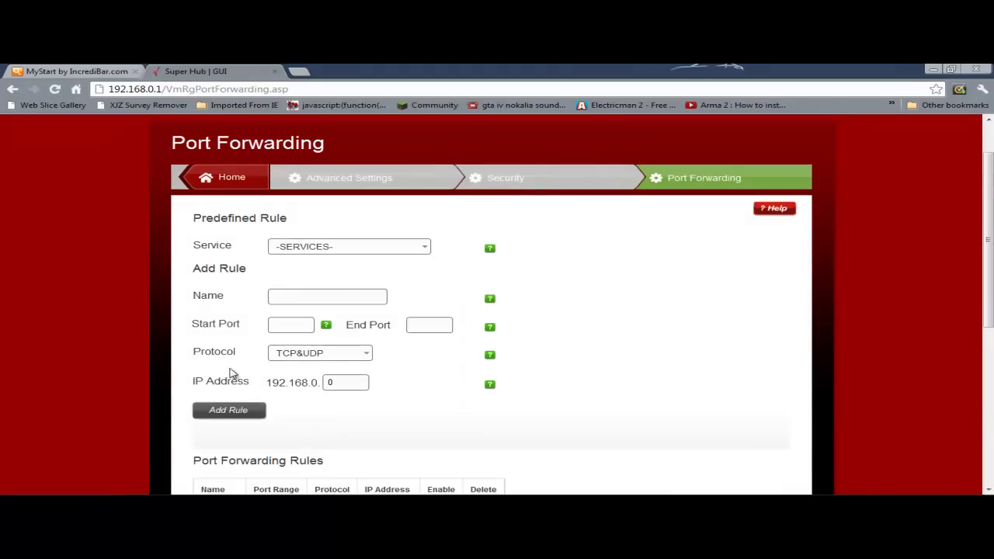
- Review the existing minecraft rule forwarding port 54321 to 192.168.0.3
scroll(231, 374, down, 3)
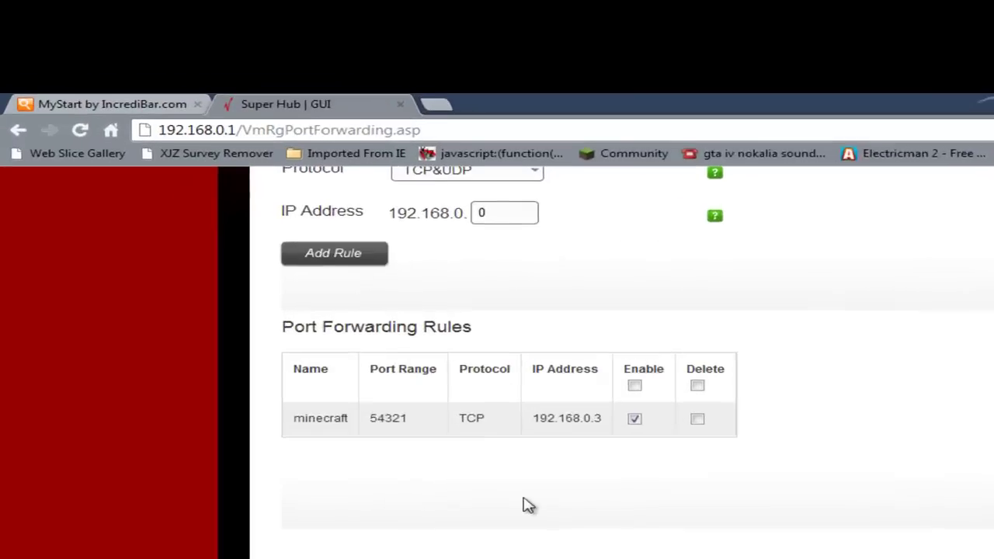
scroll(524, 505, up, 4)
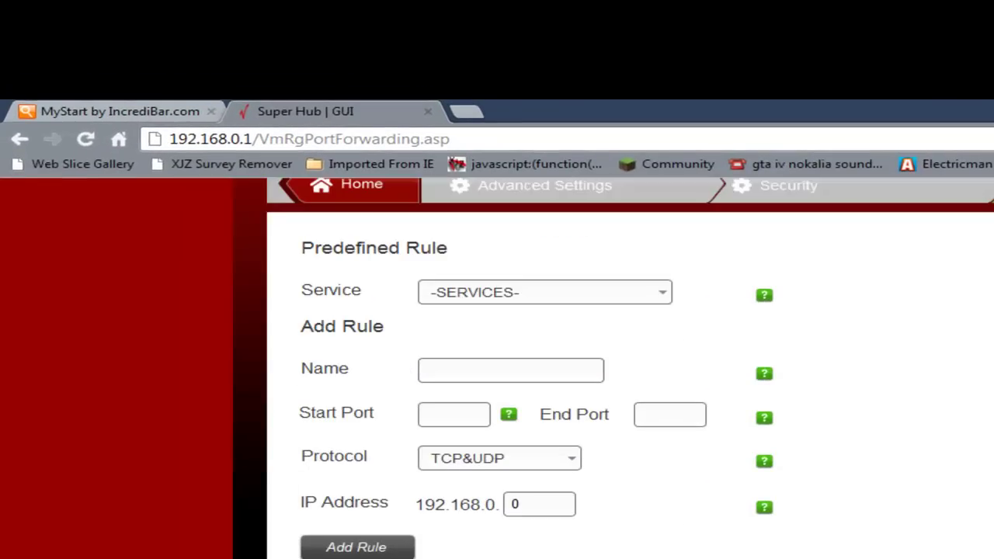
scroll(537, 497, down, 3)
scroll(588, 521, up, 3)
scroll(504, 479, up, 2)
scroll(513, 536, down, 5)
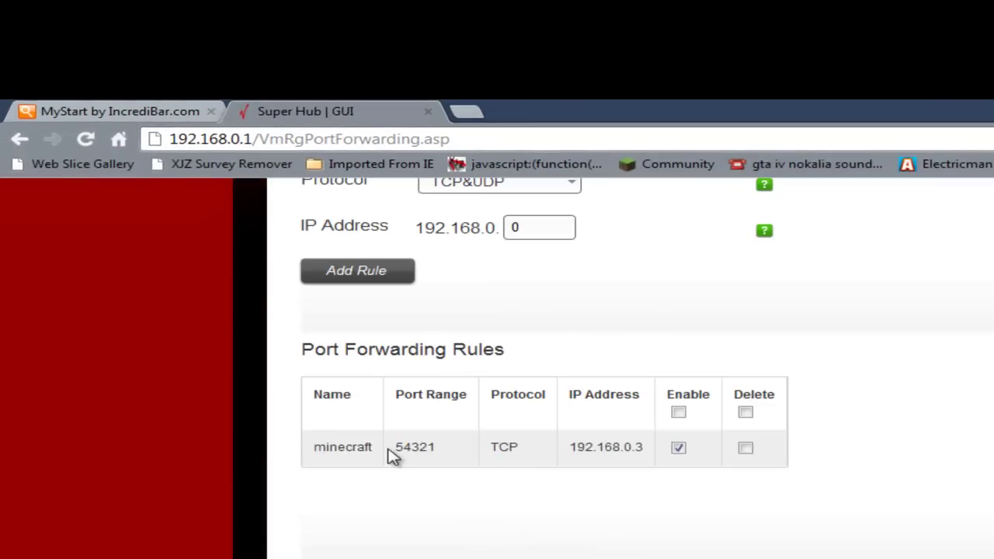
drag(392, 452, 638, 553)
click(526, 536)
scroll(526, 537, up, 2)
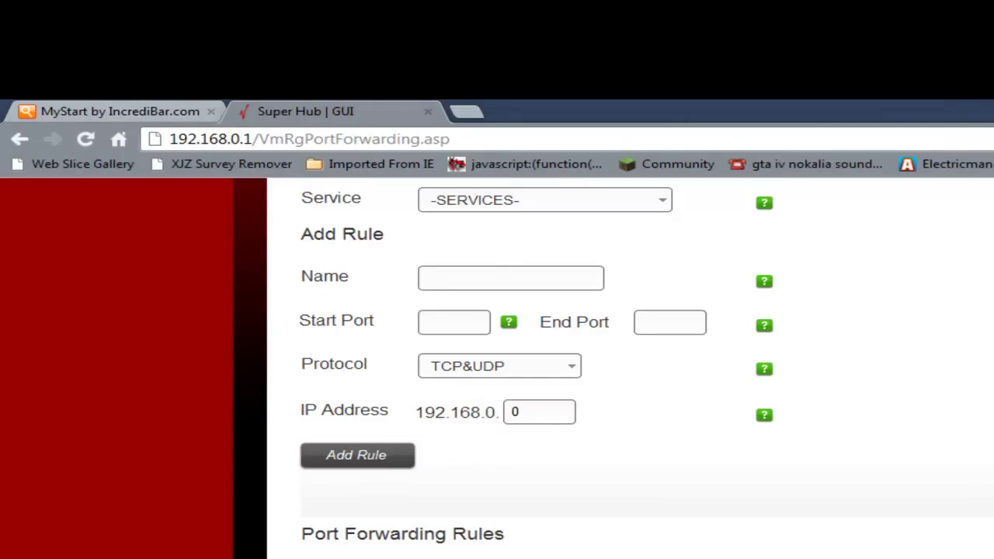
scroll(484, 506, up, 3)
scroll(484, 506, down, 3)
- Set the new rule's protocol to TCP and check the PC's IPv4 address in ipconfig
click(450, 324)
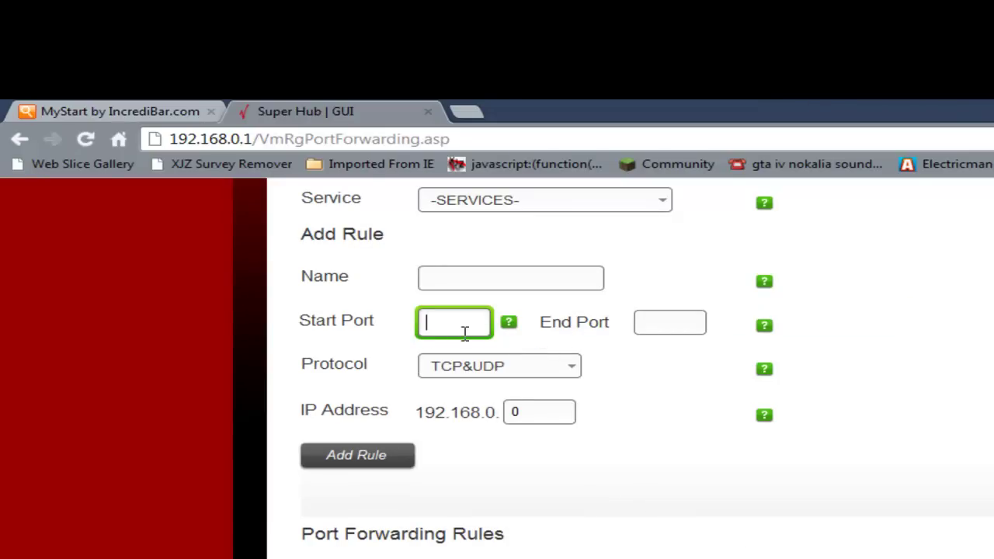
click(665, 319)
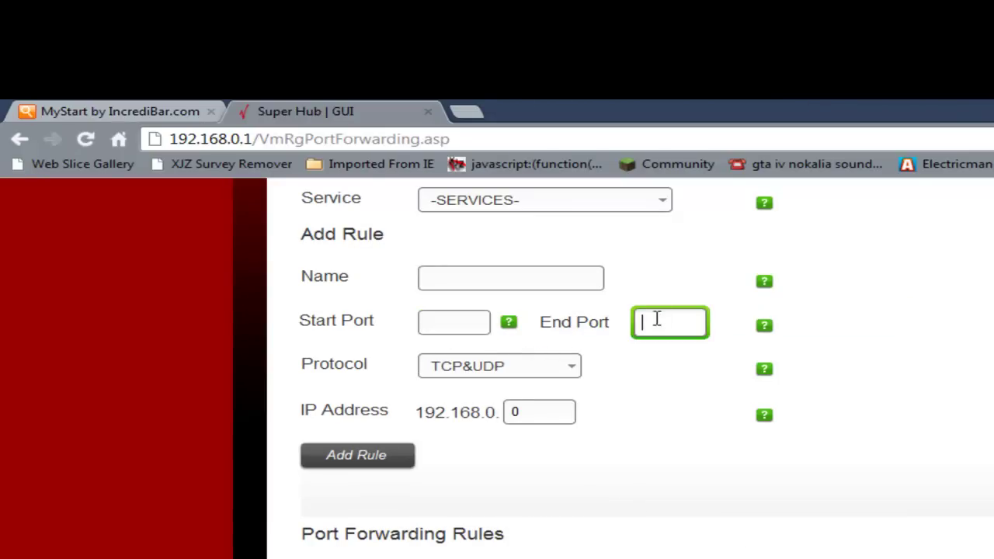
click(557, 375)
click(488, 399)
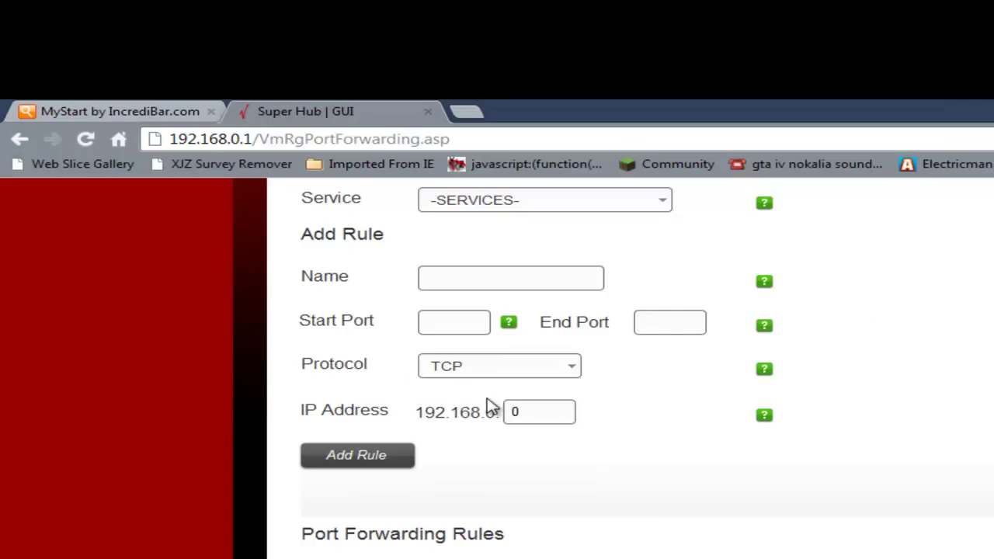
click(541, 417)
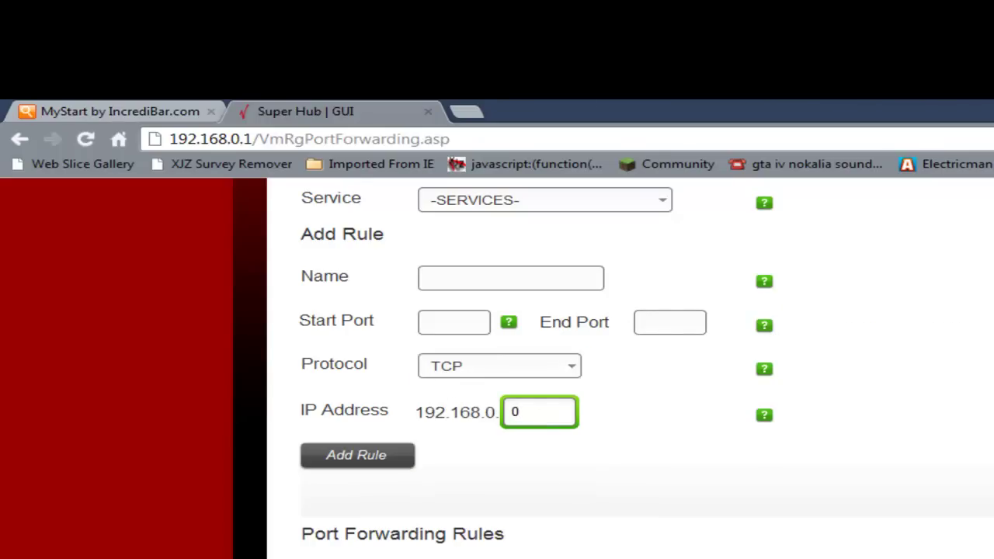
key(alt+Tab)
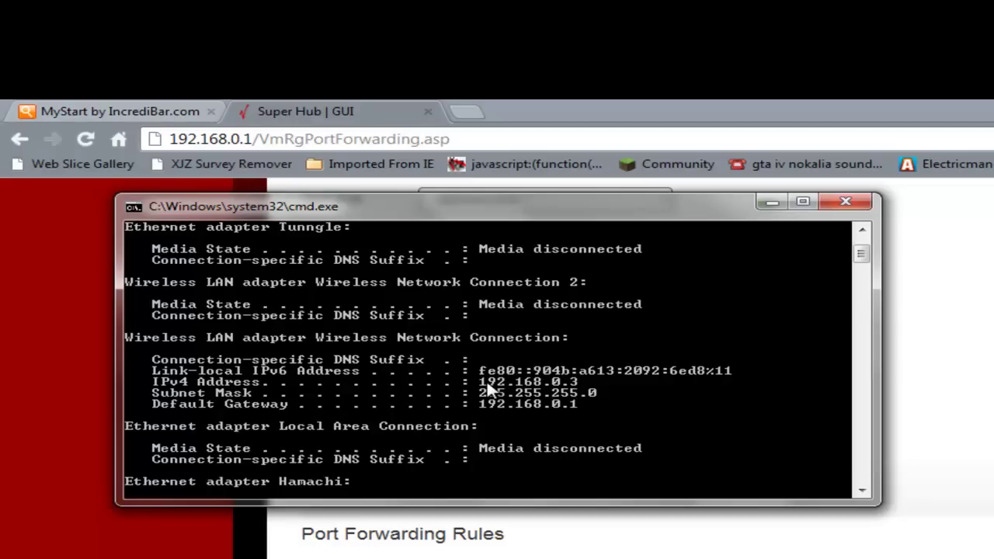
drag(680, 219, 993, 233)
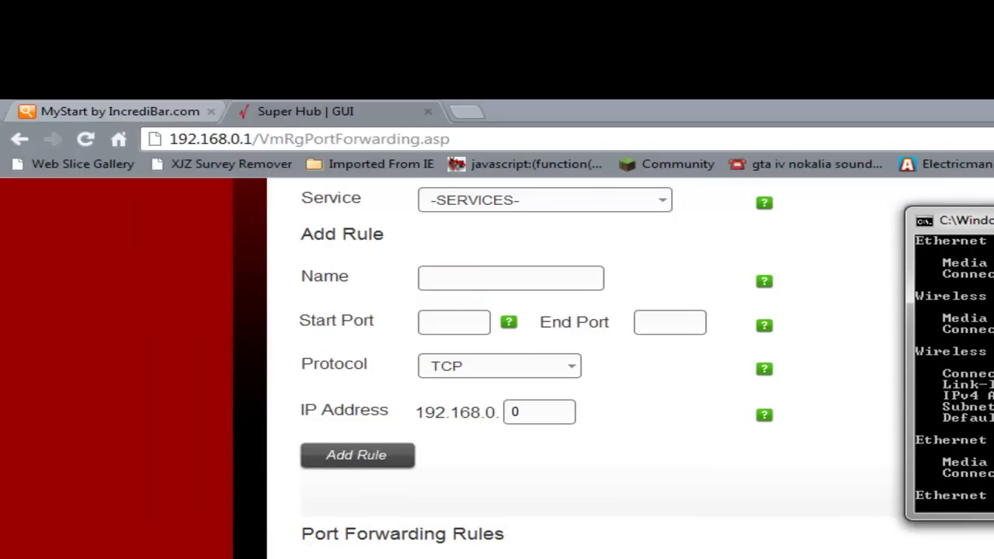
click(534, 411)
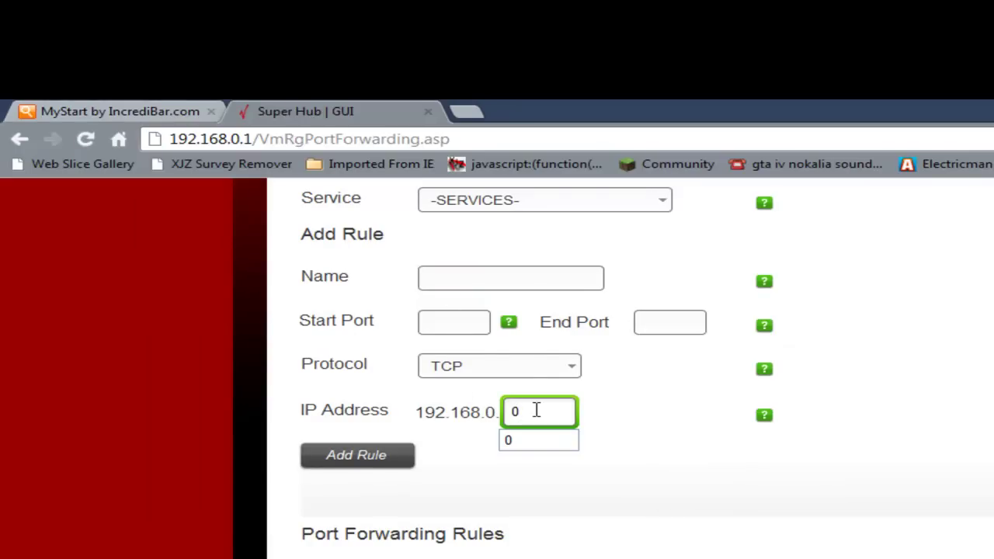
scroll(603, 379, up, 1)
- Look over the port forwarding rules, then minimise Chrome and close Command Prompt
click(499, 385)
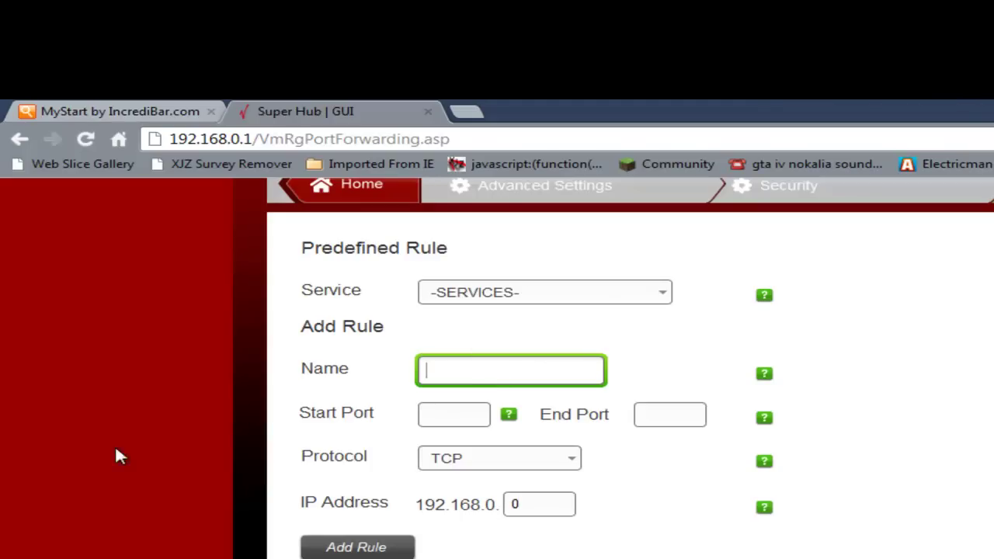
scroll(566, 497, down, 4)
scroll(725, 473, up, 4)
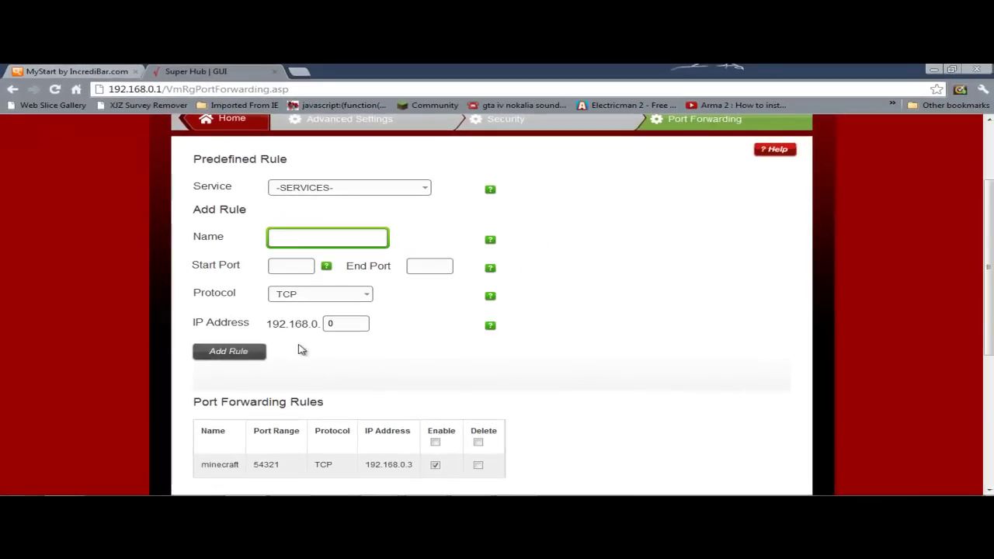
scroll(521, 388, down, 2)
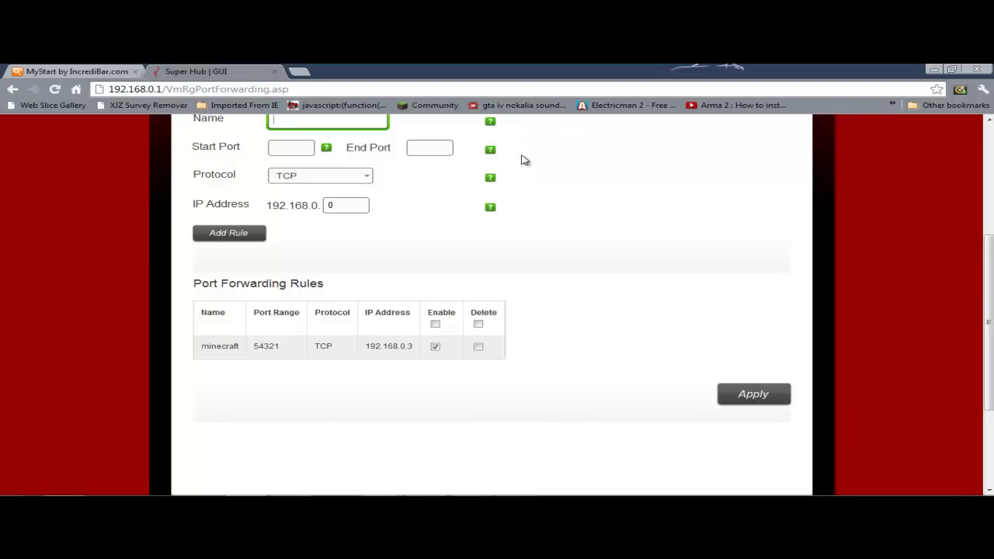
scroll(463, 219, up, 4)
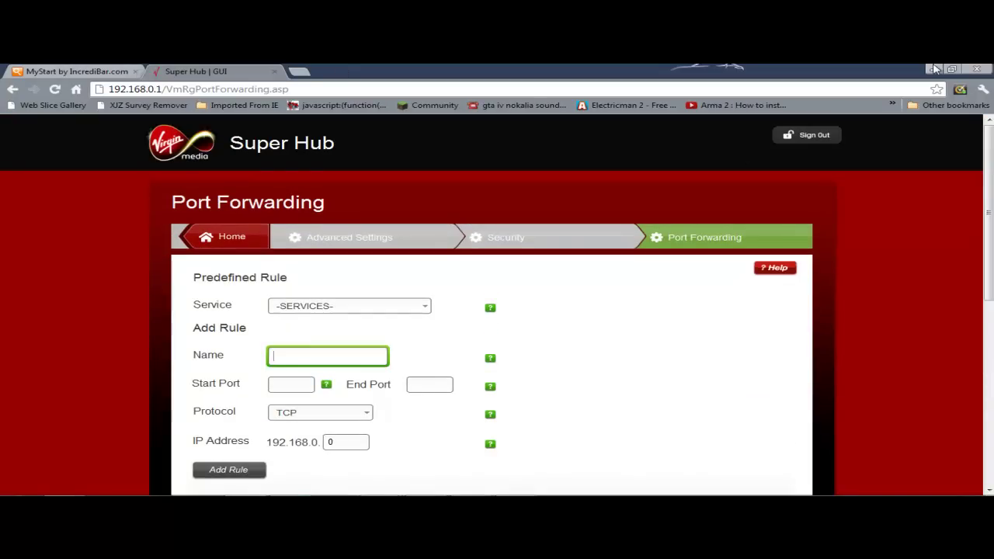
click(933, 69)
click(898, 127)
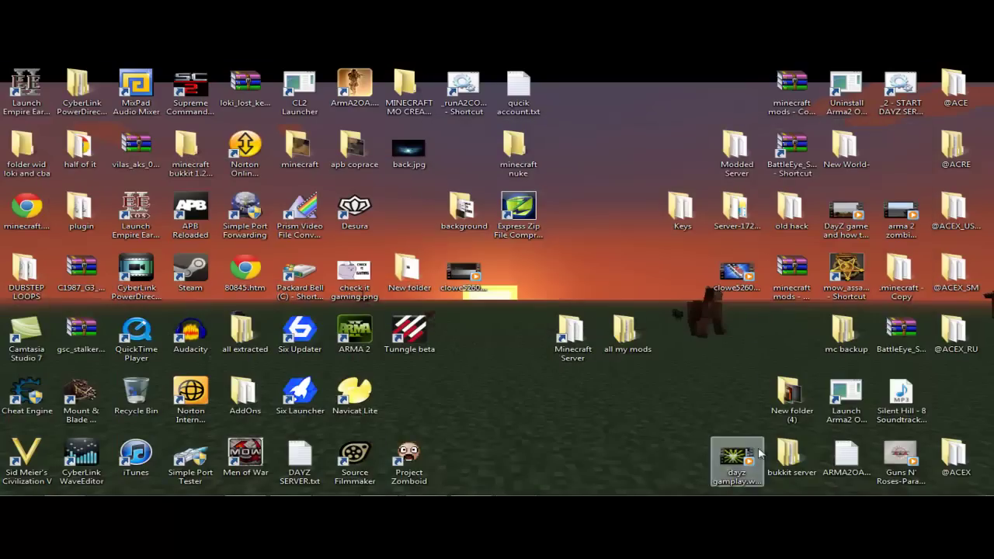
- Run Server Properties from bukkit server > Minecraft Server and save Maxplayers 124, port 54321
double_click(797, 463)
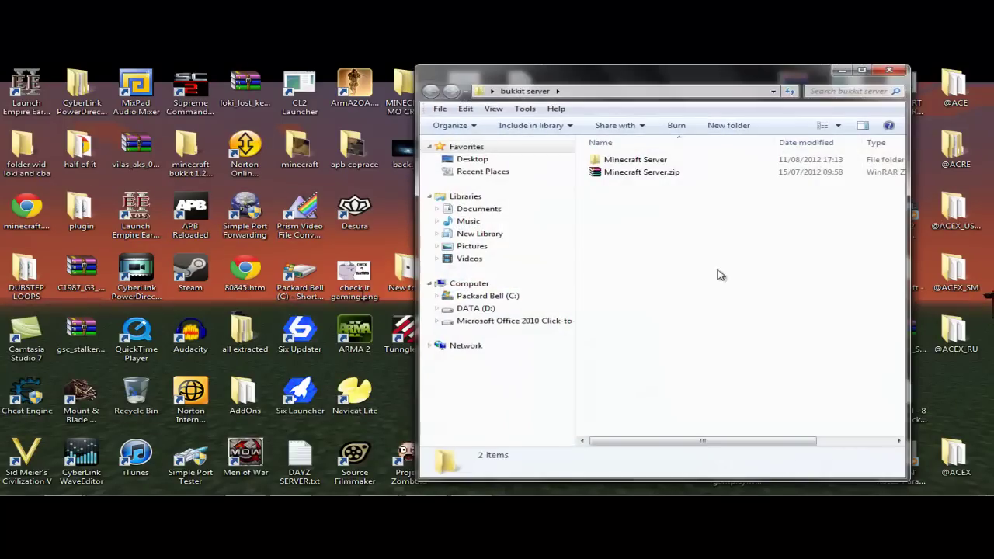
double_click(672, 161)
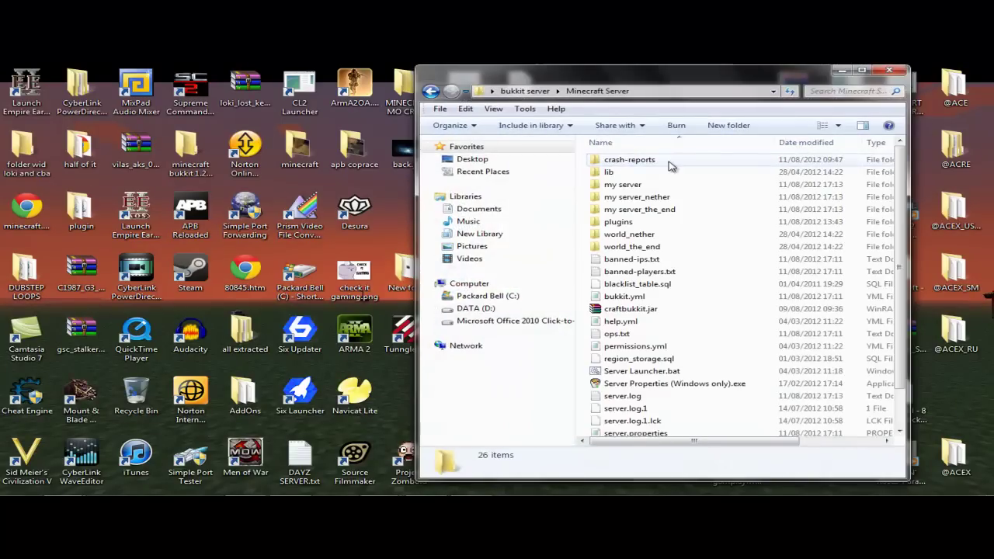
double_click(674, 384)
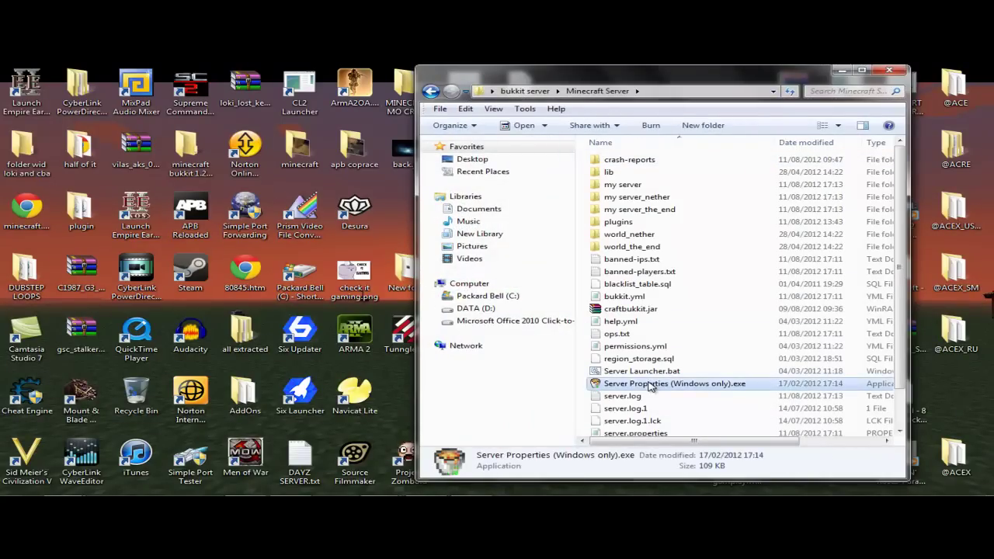
click(537, 315)
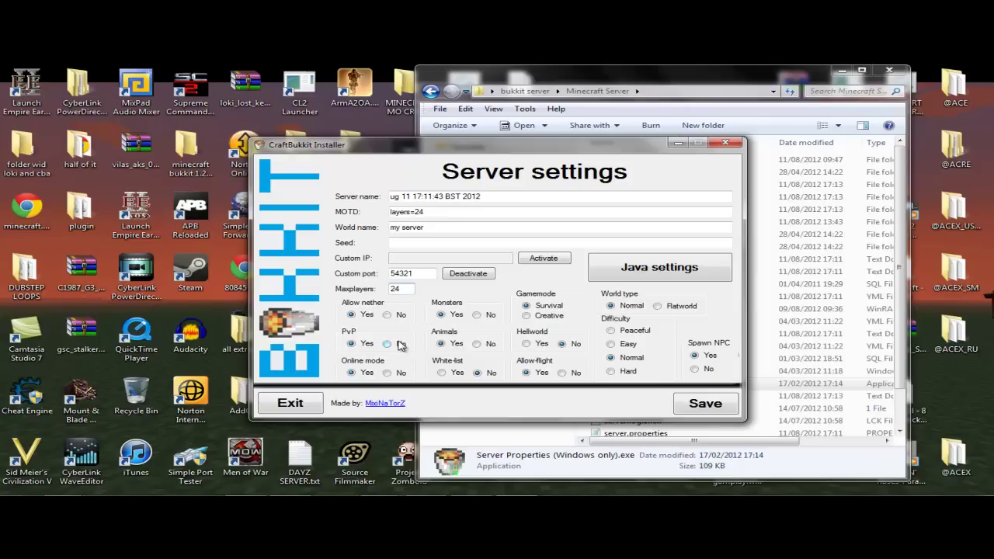
text(1)
click(676, 406)
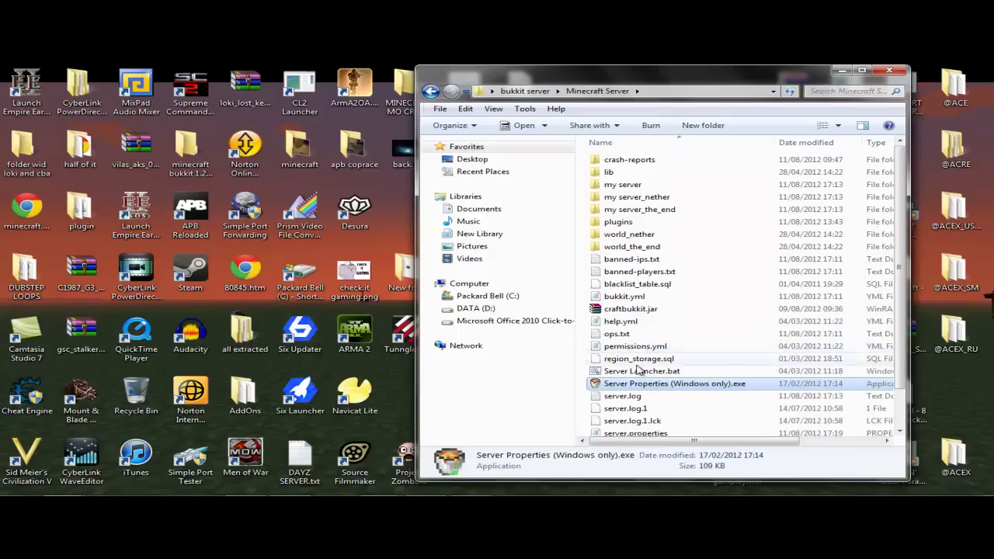
double_click(635, 432)
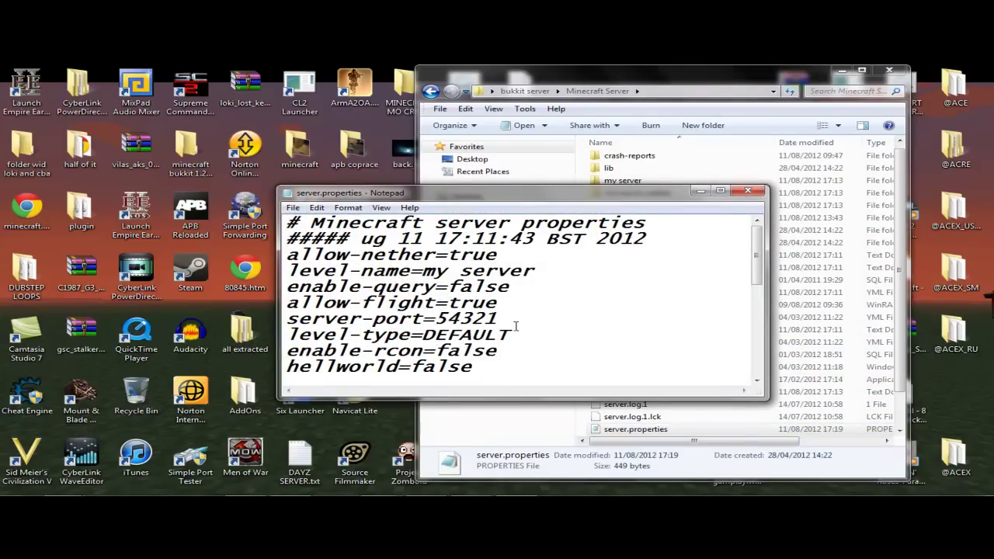
drag(512, 321, 434, 319)
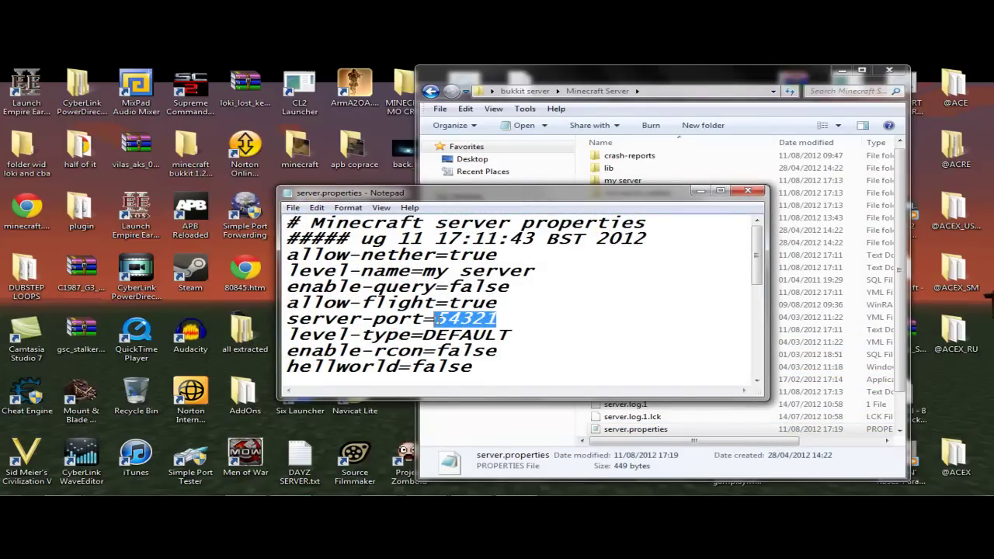
scroll(457, 318, down, 5)
scroll(429, 317, down, 1)
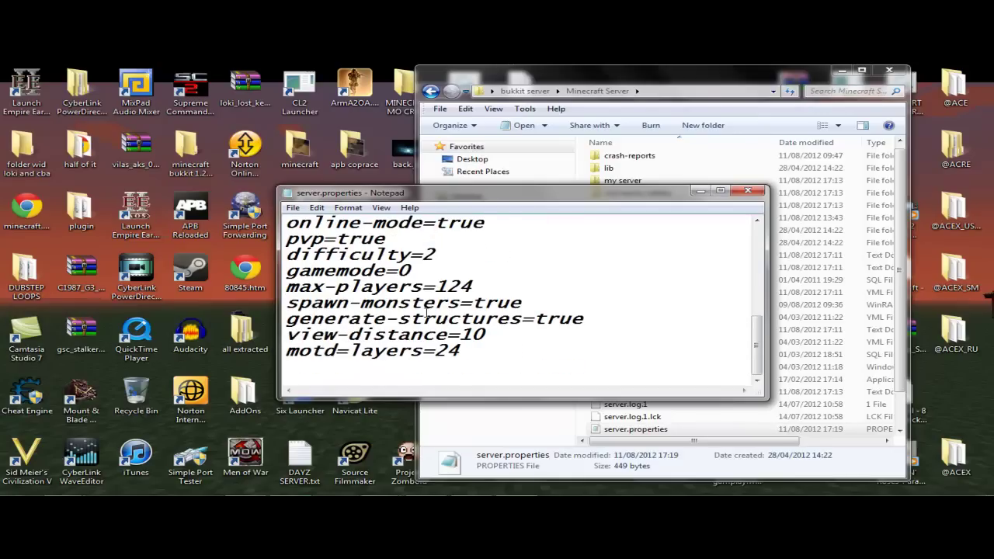
scroll(425, 314, up, 3)
click(418, 304)
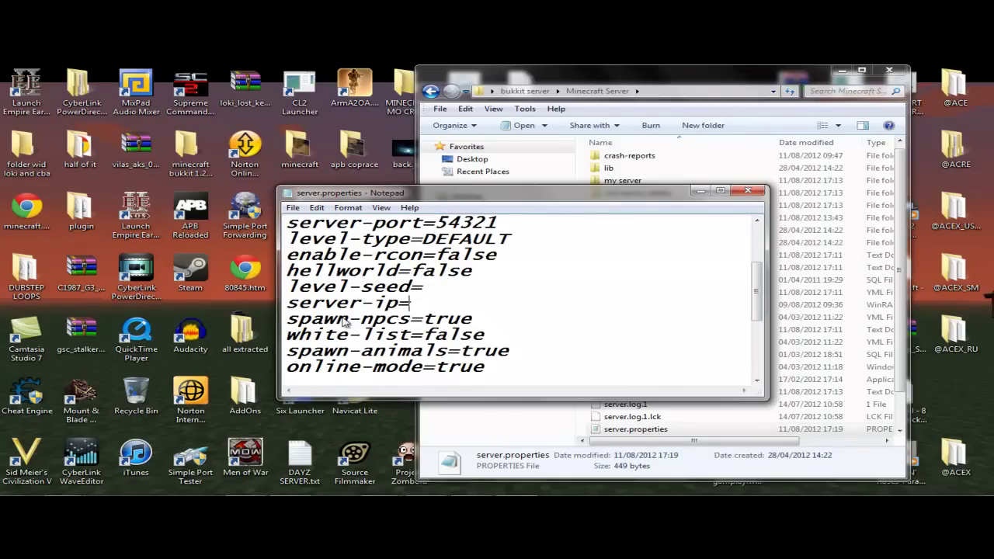
click(748, 190)
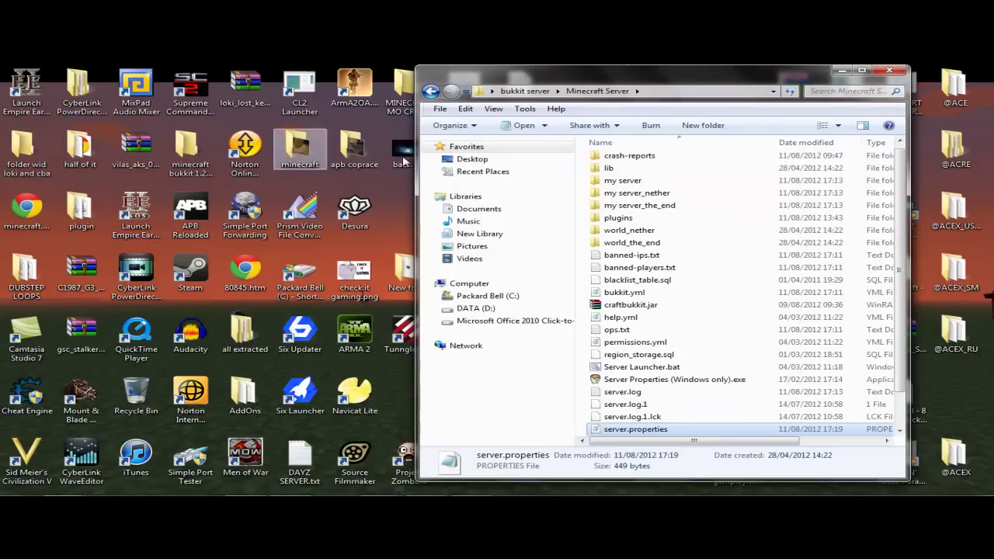
- Test-start the Minecraft server with Server Launcher.bat, then close its console
double_click(637, 367)
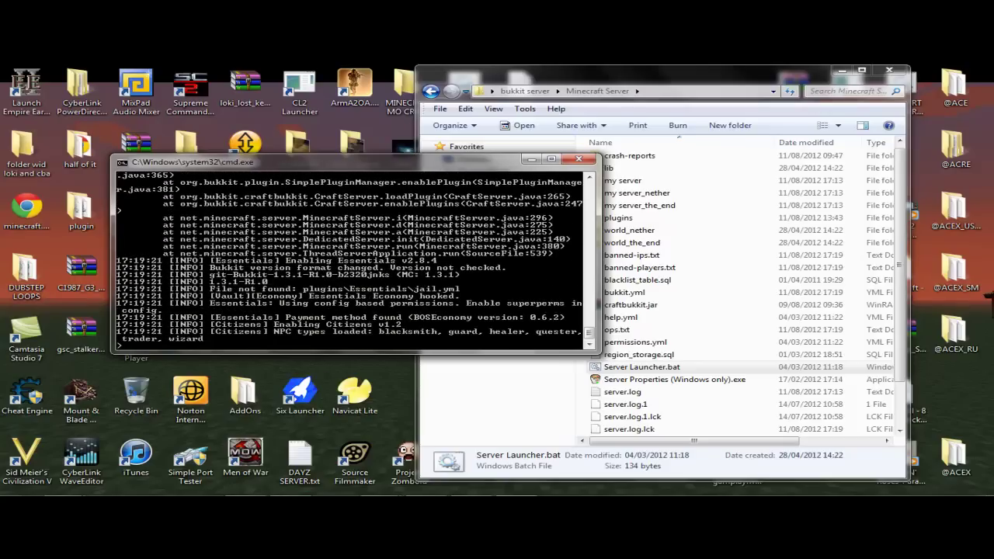
click(579, 159)
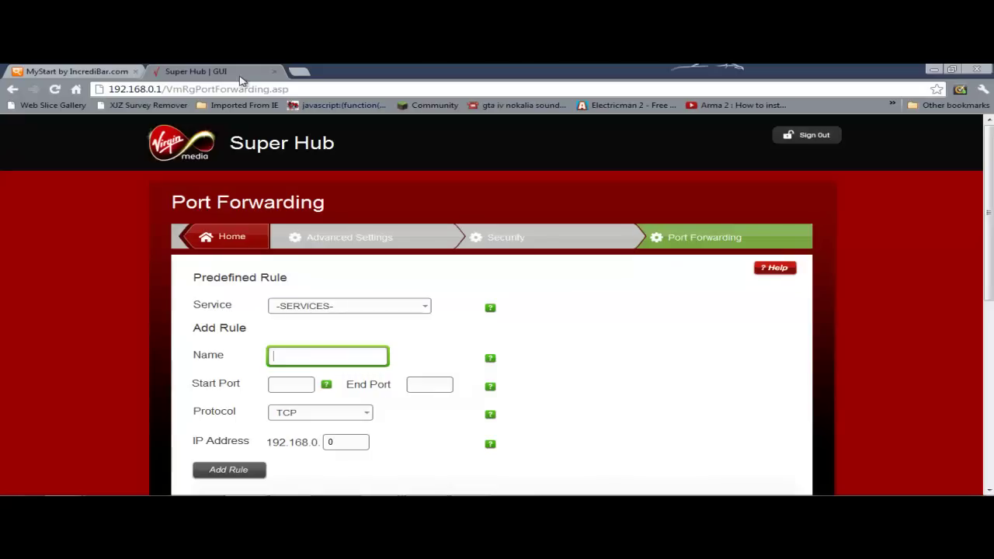
- Search whatsmyip, open whatsmyip.net in a new tab and select the displayed public IP
click(299, 72)
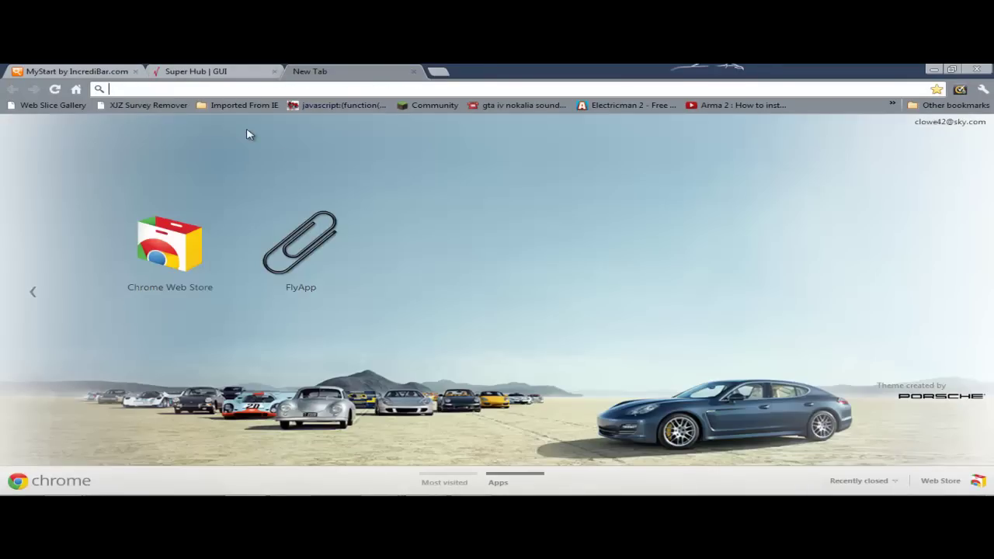
text(whats)
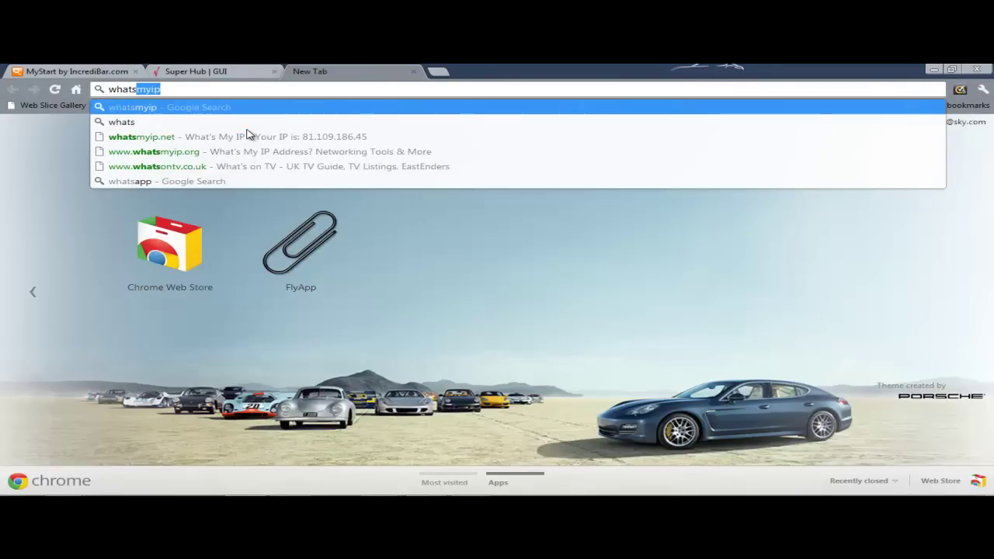
key(Return)
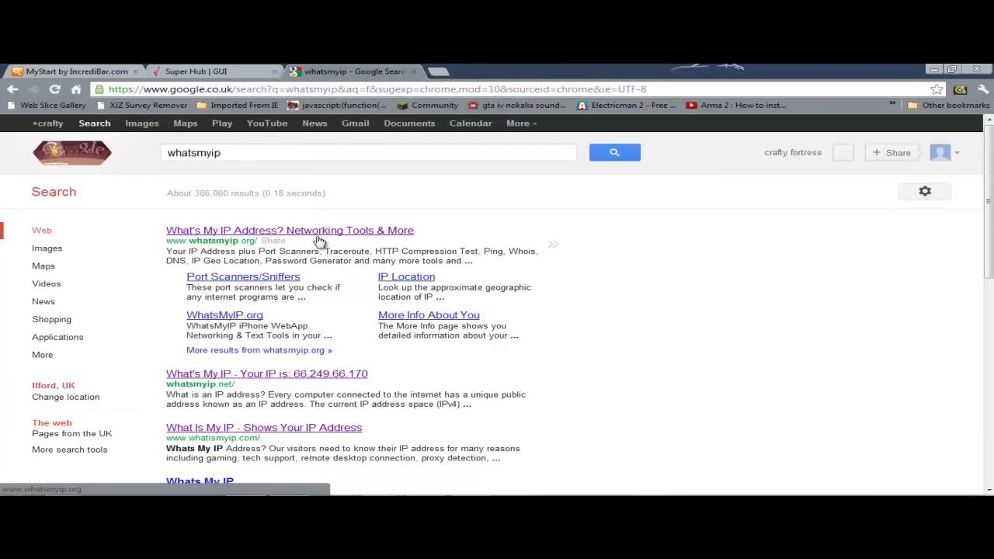
click(277, 377)
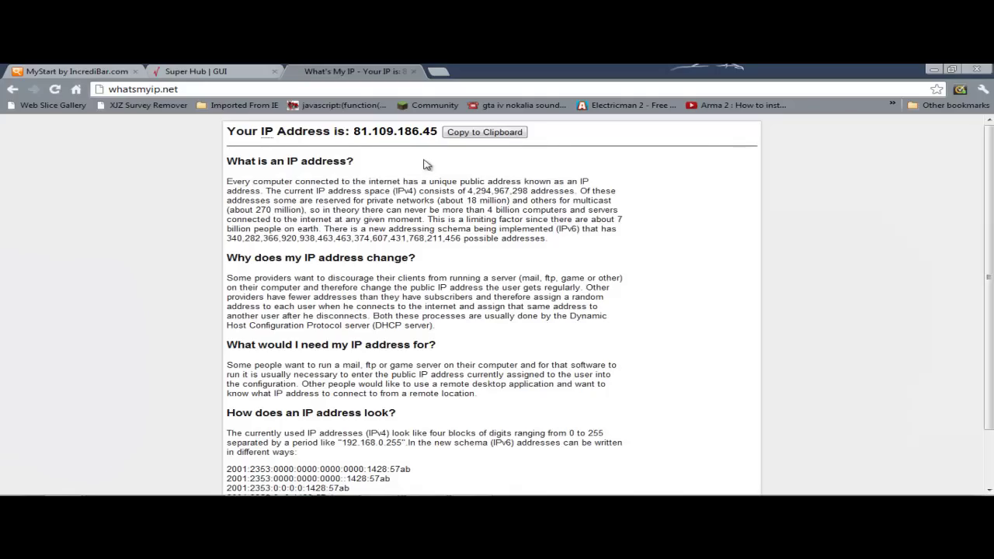
click(12, 88)
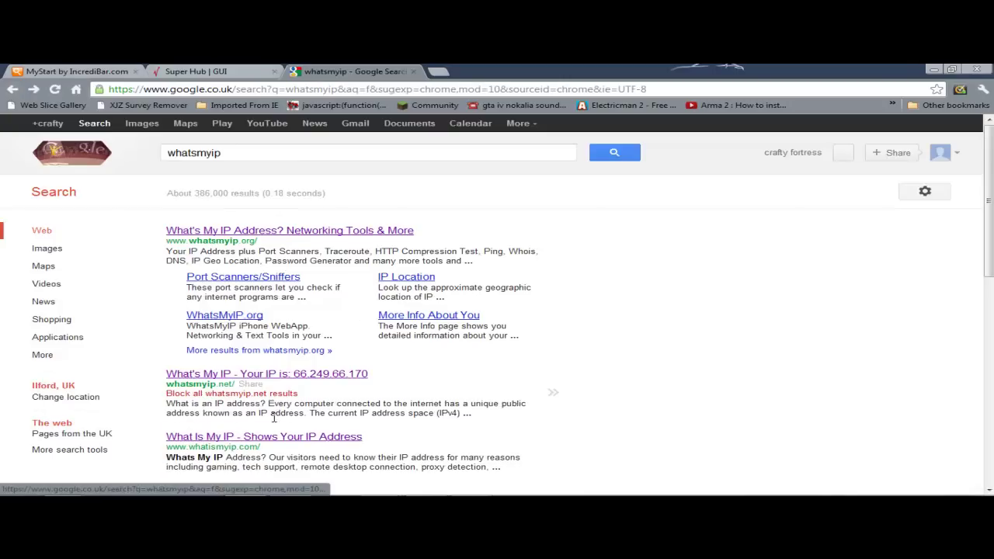
click(257, 376)
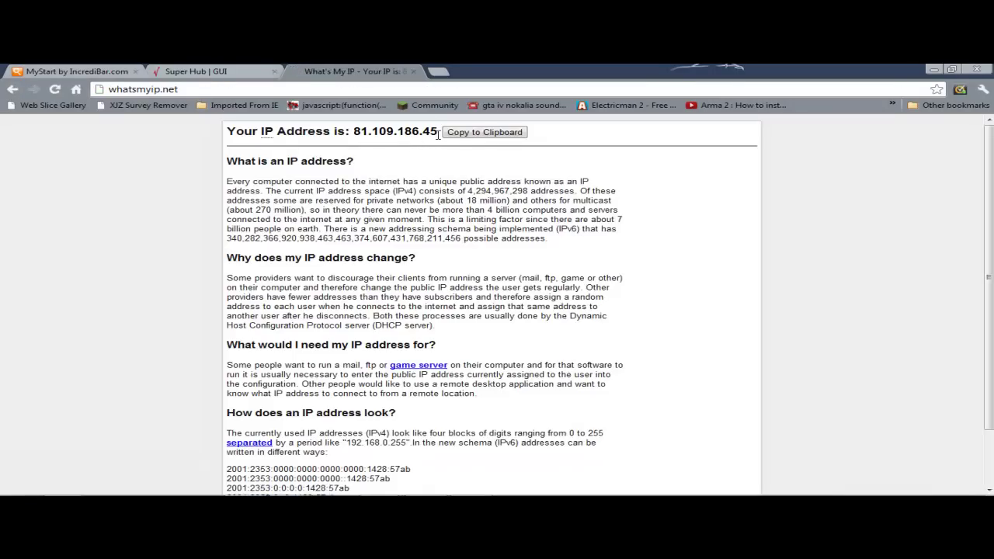
drag(438, 132, 354, 136)
key(ctrl+c)
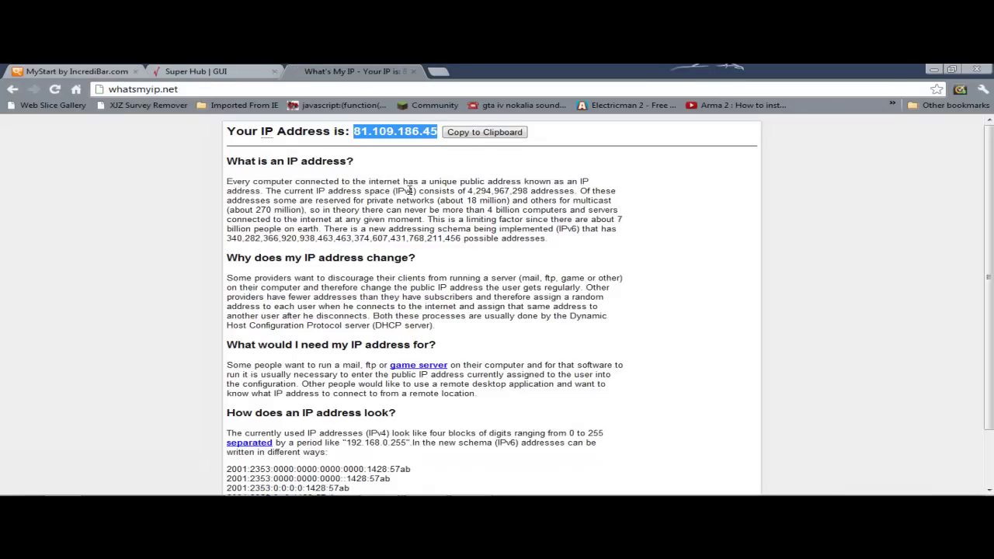
- Reopen the CraftBukkit server settings to check custom port 54321, then close them and the server folder
click(934, 69)
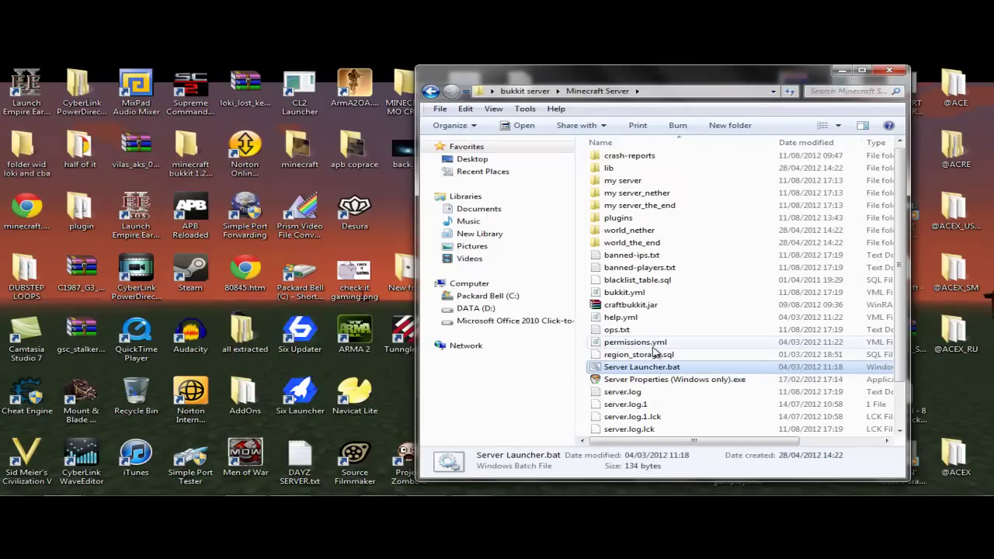
double_click(656, 379)
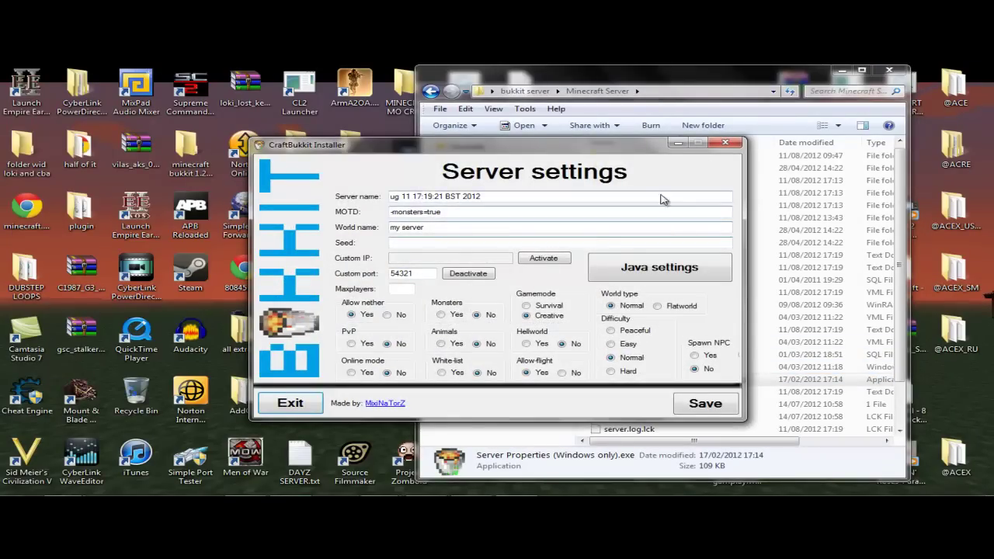
click(726, 143)
click(843, 73)
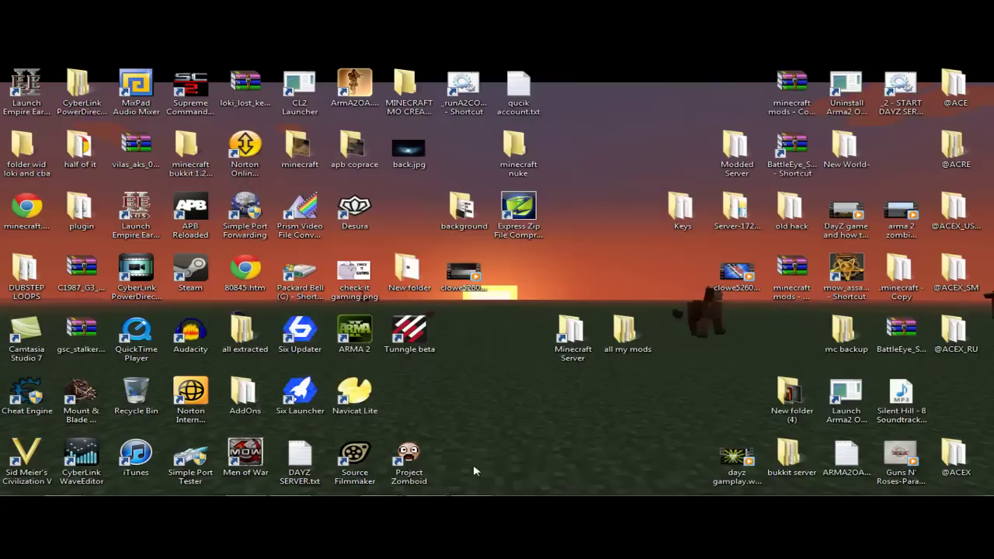
- Launch Minecraft, log in, and go to the Multiplayer server list
click(533, 296)
click(771, 401)
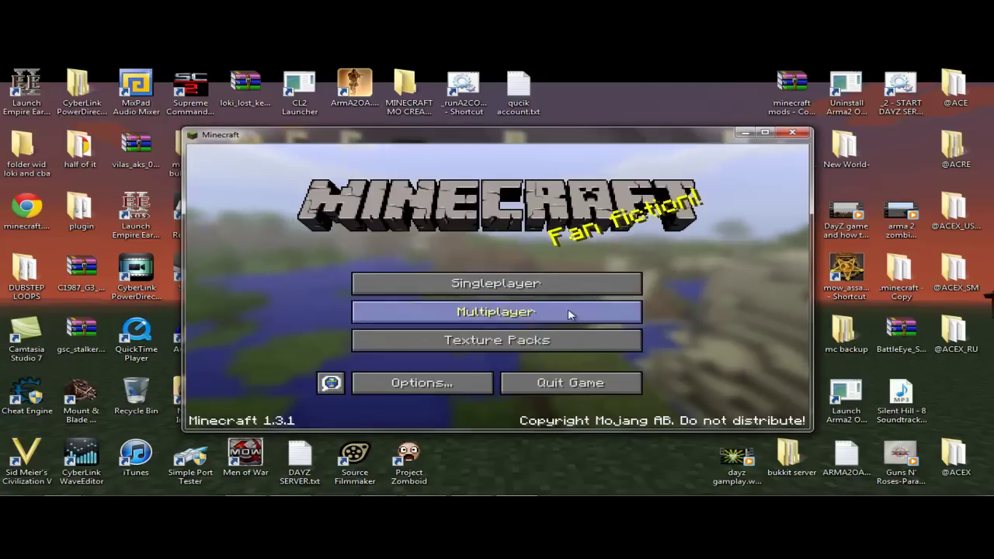
click(570, 313)
scroll(448, 348, down, 5)
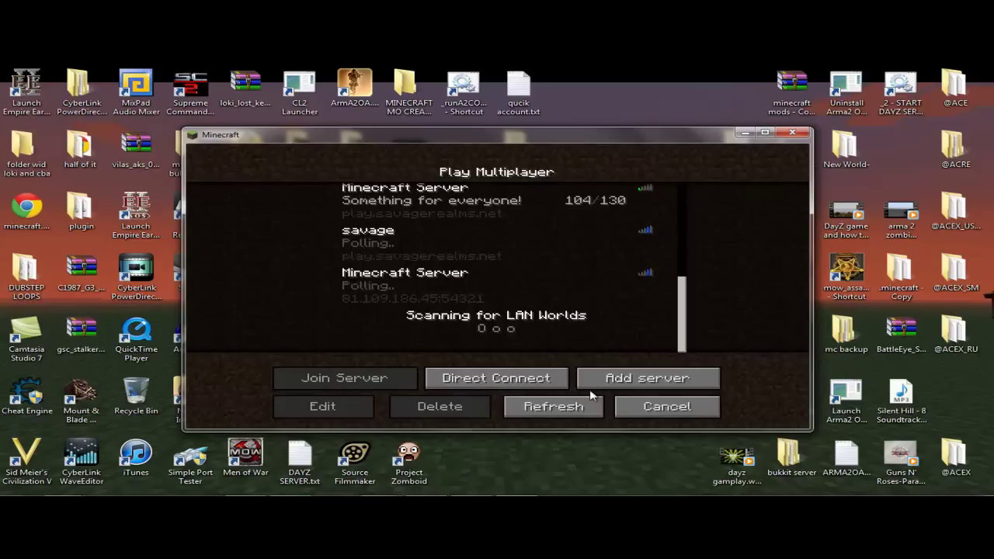
- Add a server named 'bob' at the pasted public IP address with port 54321
click(648, 378)
key(BackSpace)
key(BackSpace)
key(BackSpace)
key(BackSpace)
key(BackSpace)
key(BackSpace)
key(BackSpace)
key(BackSpace)
key(BackSpace)
key(BackSpace)
key(BackSpace)
key(BackSpace)
key(BackSpace)
key(BackSpace)
key(BackSpace)
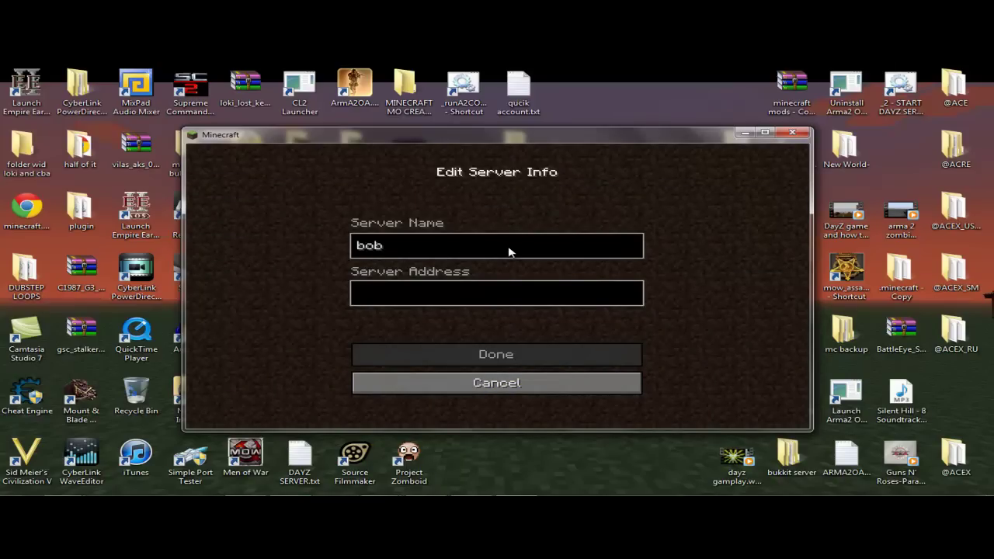
click(369, 295)
key(ctrl+v)
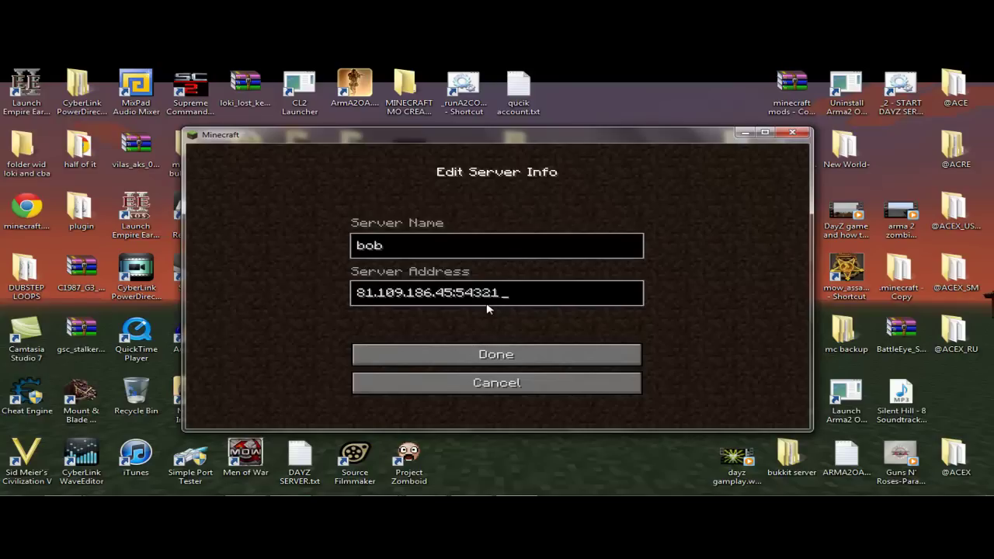
click(538, 361)
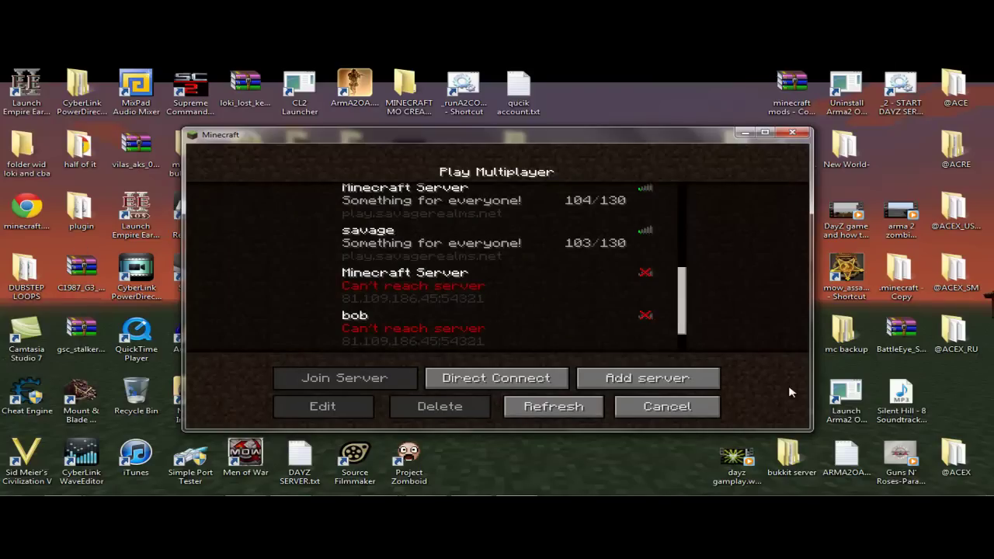
- Delete the unreachable 'bob' server entry and minimise Minecraft
click(448, 327)
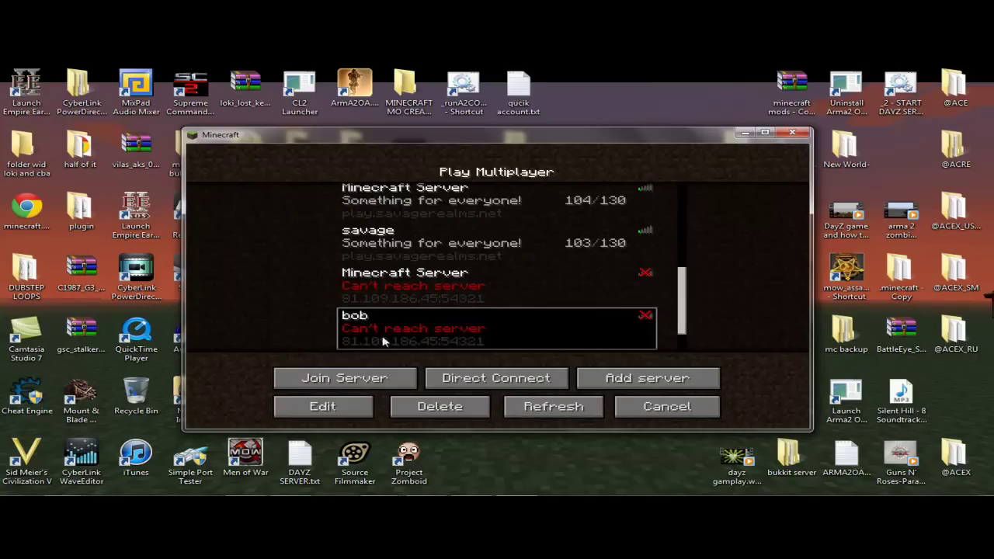
click(404, 407)
click(373, 318)
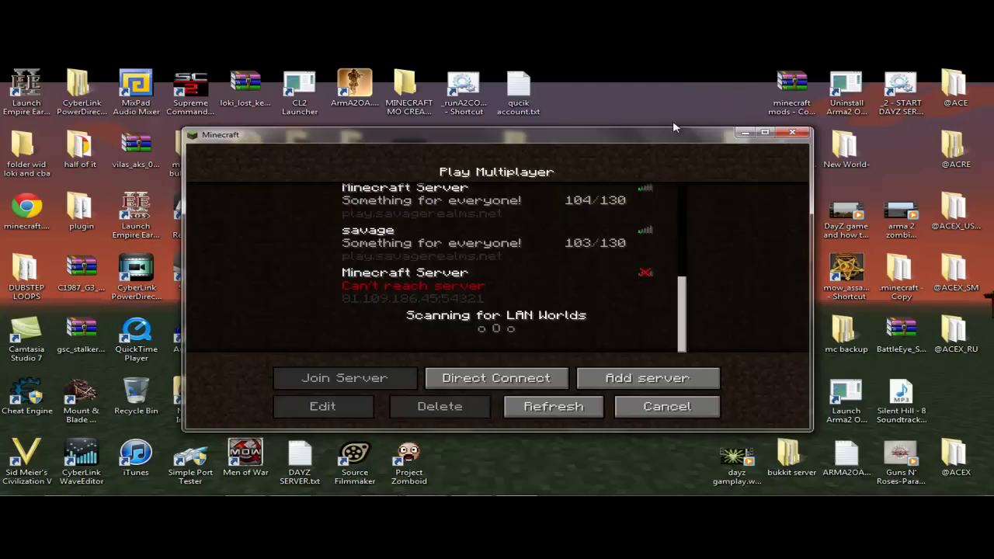
click(744, 133)
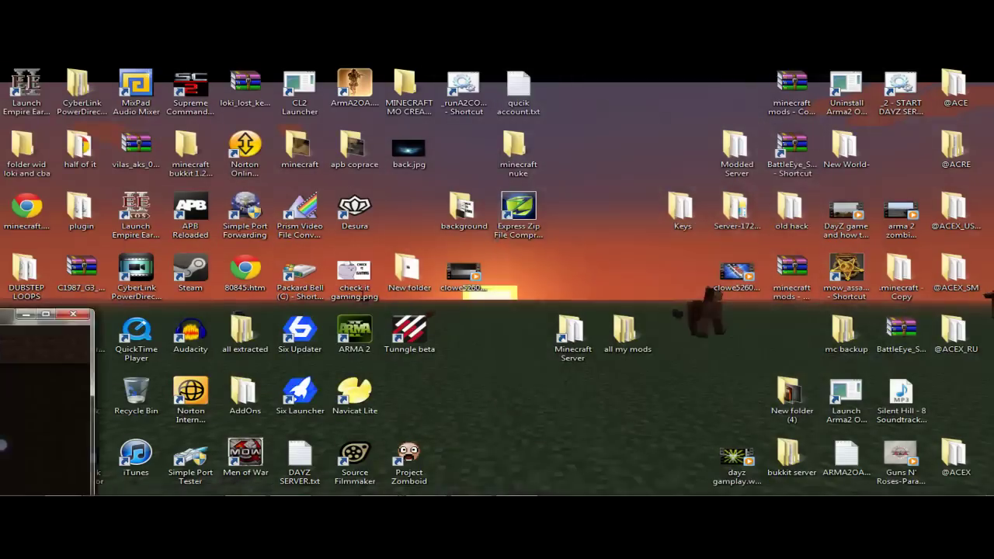
drag(3, 324, 759, 157)
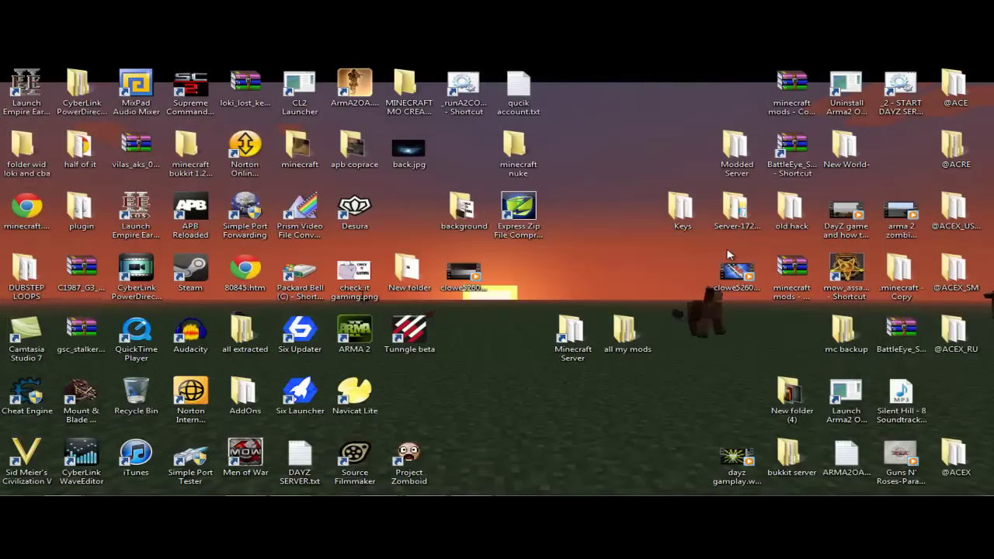